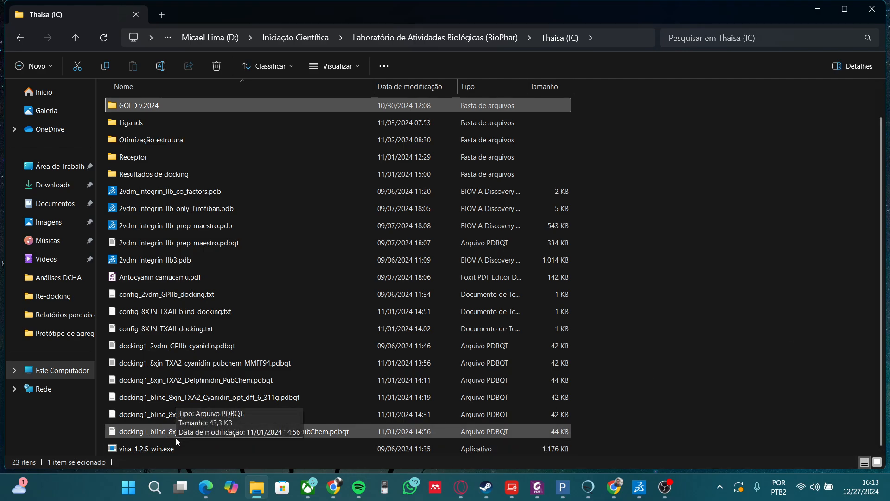
- Open docking1_blind_8xjn_TXA2_Cyanidin_opt_dft_6_311g.pdbqt in the text editor and copy the whole MODEL 1 block through its ENDMDL line
click(155, 398)
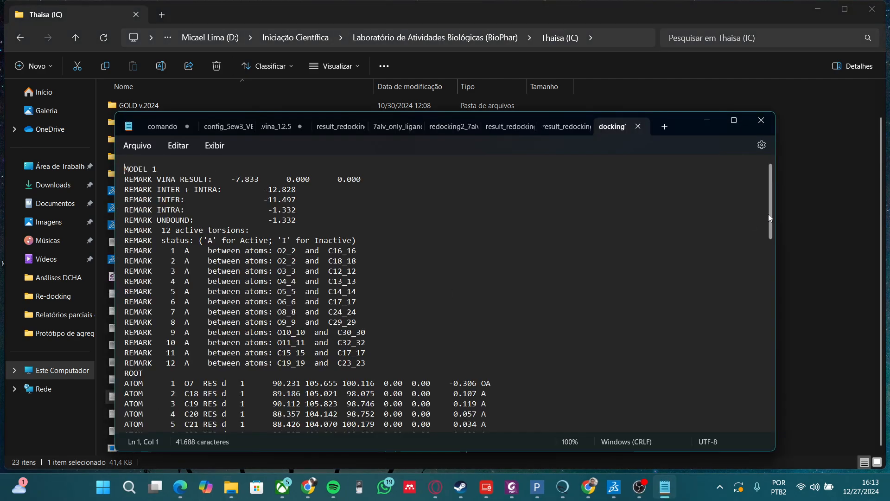
drag(769, 216, 750, 175)
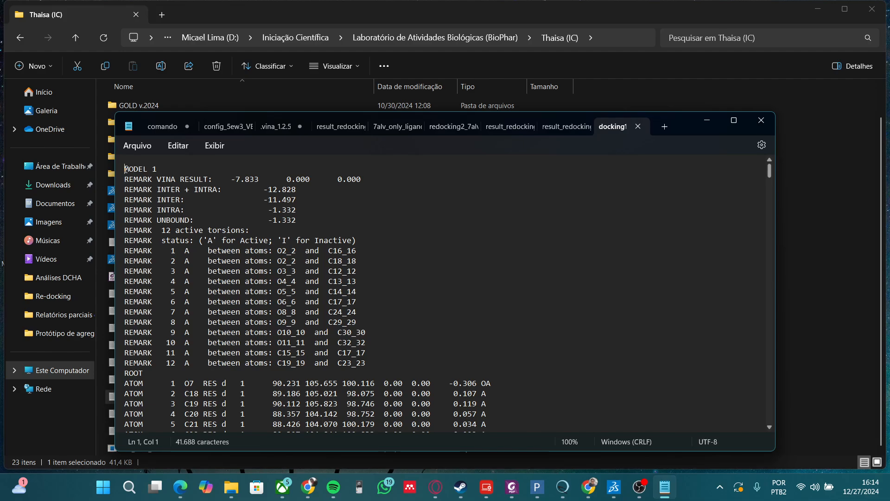
drag(125, 170, 235, 333)
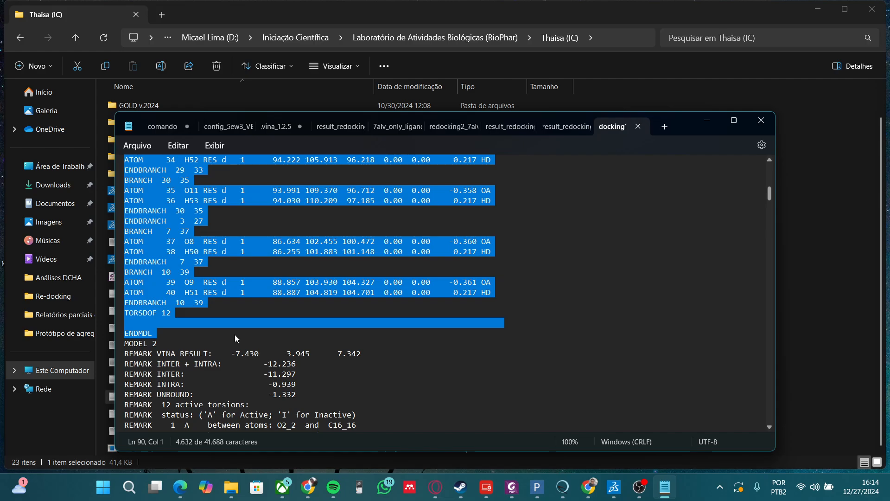
- Switch to Chrome, search the web for "open babel online" in a new window, and open the Cheminfo OPENBABEL chemical file format converter
click(589, 486)
key(ctrl+n)
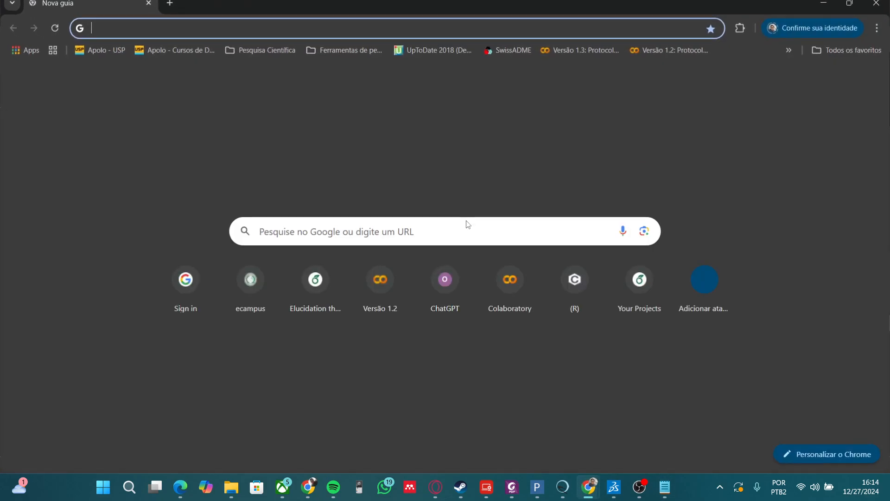
text(open babel online)
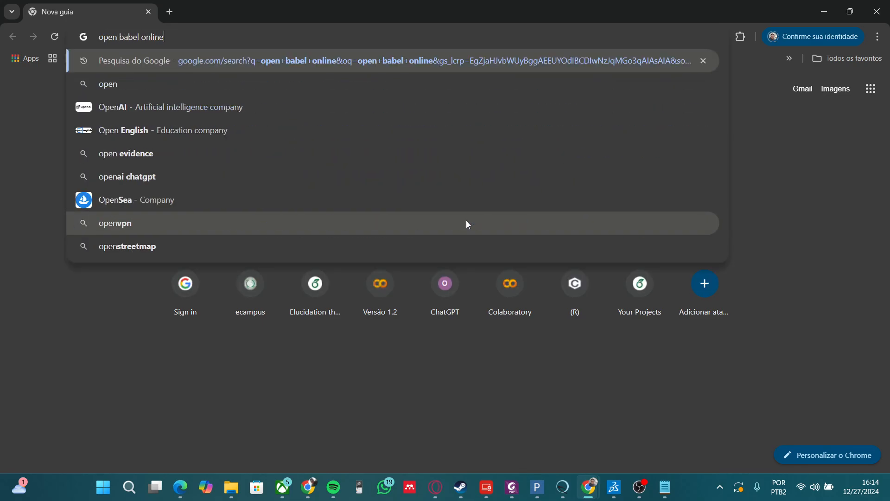
key(Return)
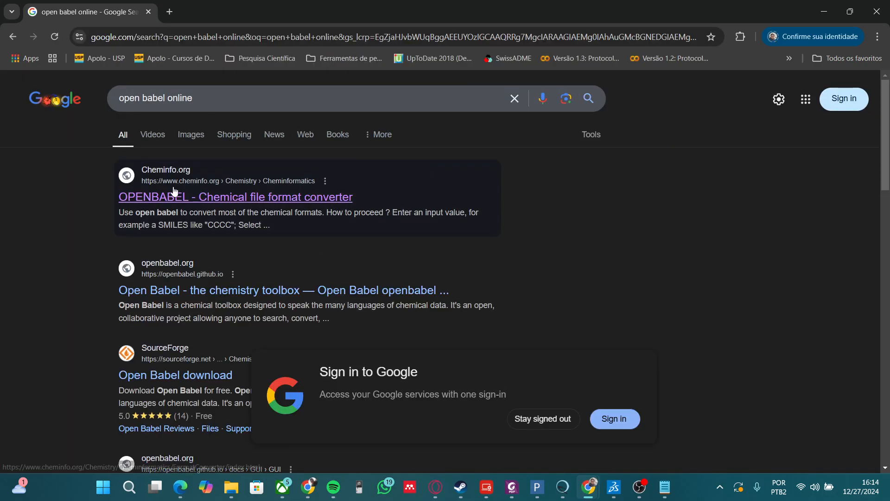
click(125, 202)
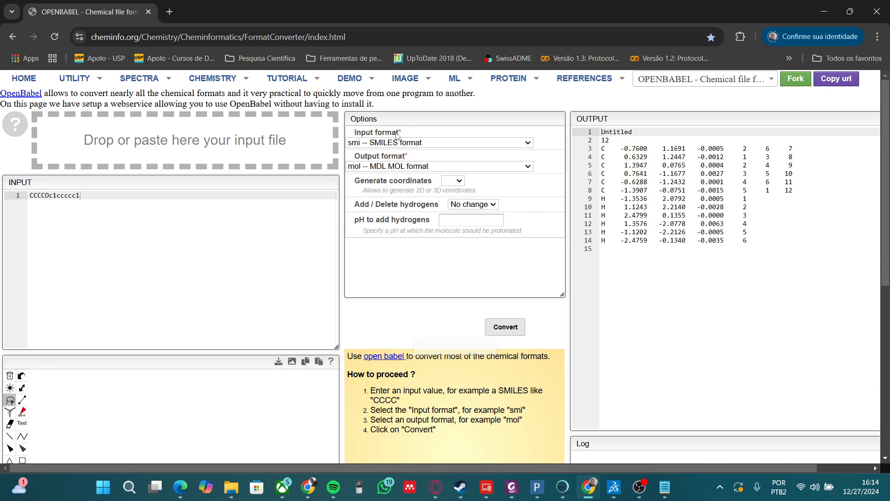
- Set the converter's input format to pdbqt (AutoDock PDBQT) and the output format to mol2 (Sybyl Mol2)
click(363, 146)
key(Up)
key(Up)
key(Up)
key(Up)
key(Up)
key(Up)
key(Up)
key(Up)
key(Up)
key(Up)
key(Up)
key(Up)
key(Up)
key(Up)
key(Up)
key(Up)
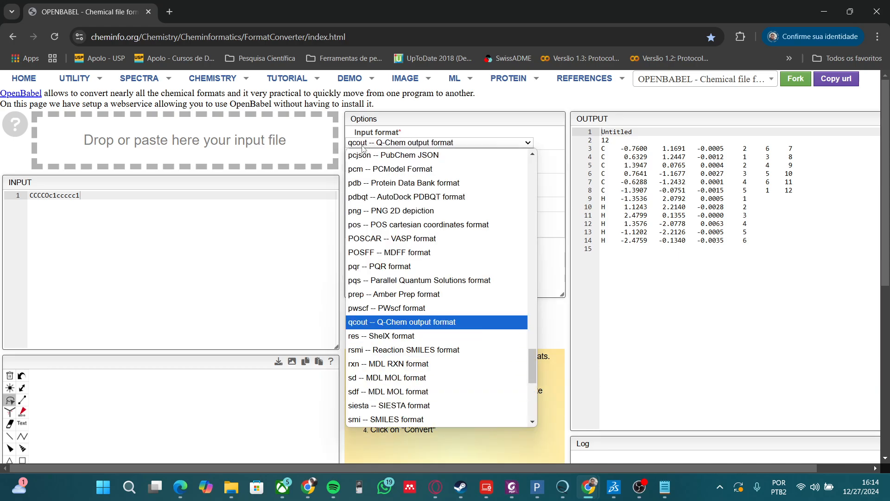
key(Return)
click(356, 165)
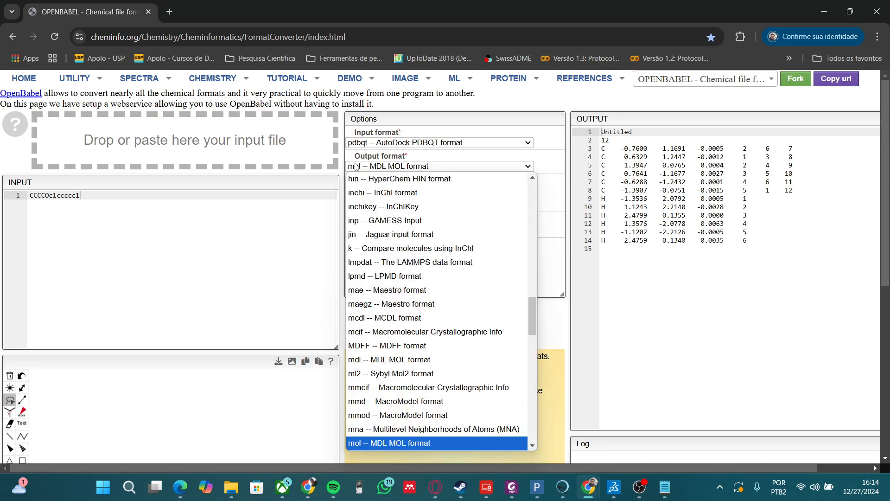
key(Down)
key(Return)
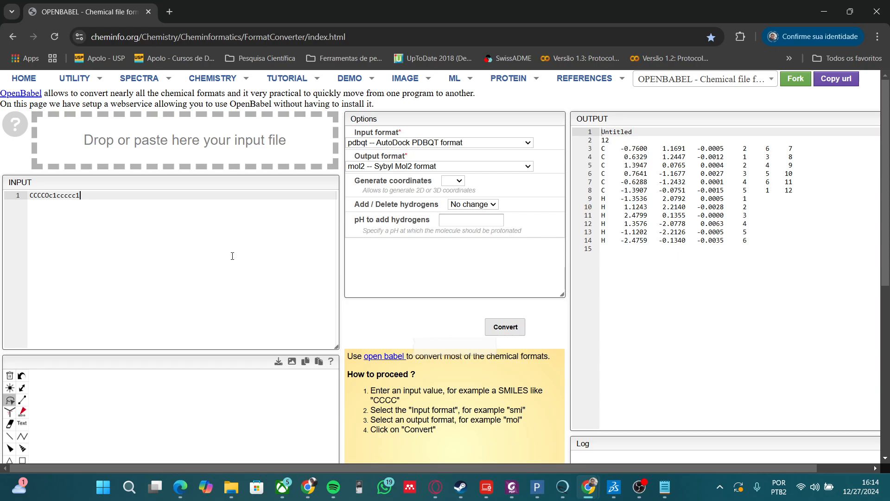
- Replace the sample SMILES input with the copied MODEL 1 text and convert it
key(ctrl+a)
key(BackSpace)
key(ctrl+v)
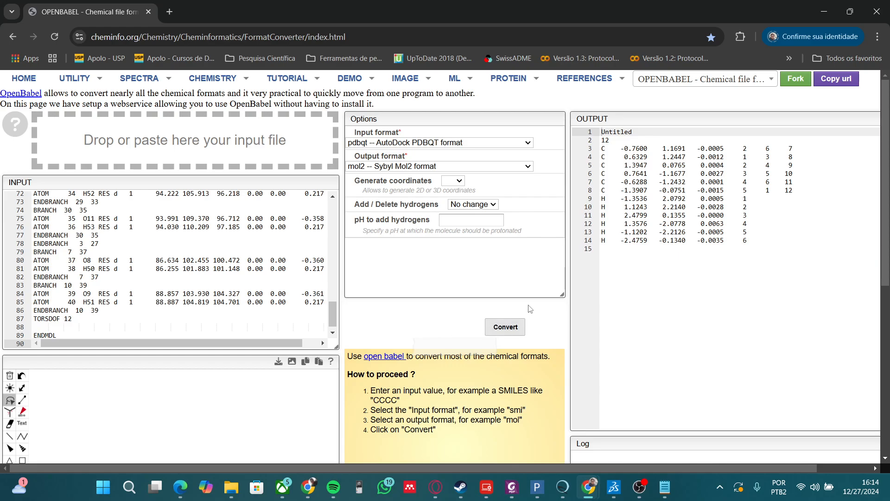
click(500, 326)
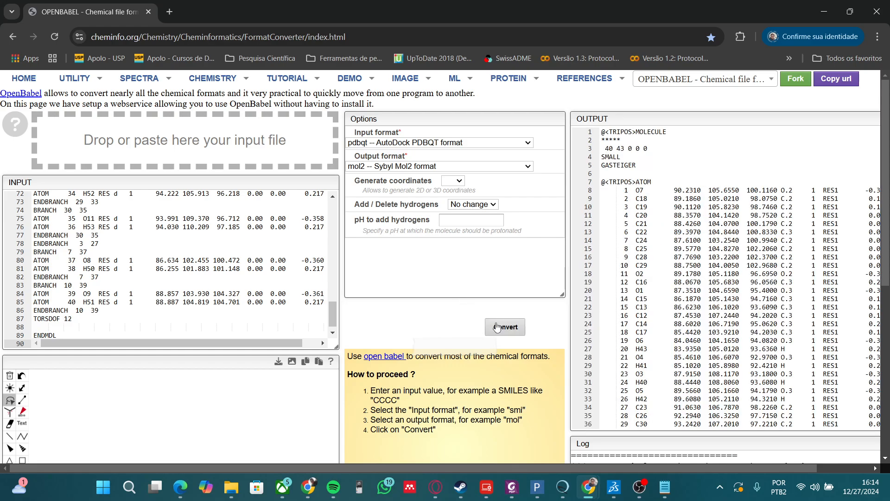
- Copy the entire converted mol2 output into a new Notepad document
key(ctrl+a)
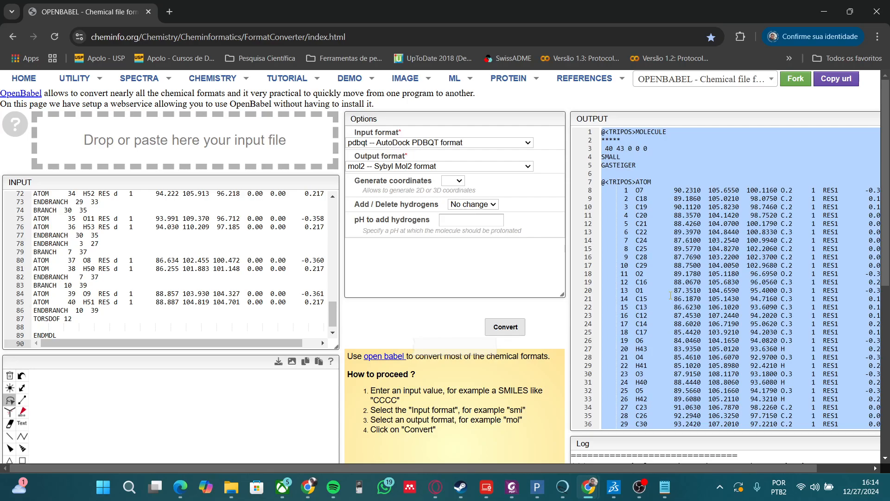
key(super)
text(bloco)
key(Return)
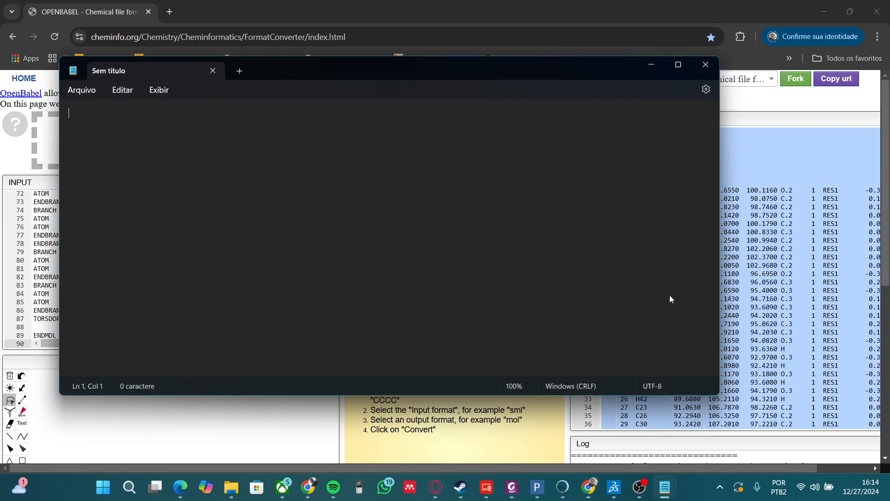
key(ctrl+v)
- Start saving the text document in the IC project's Análise dos resultados folder, with the file type set to all files (*.*)
key(ctrl+s)
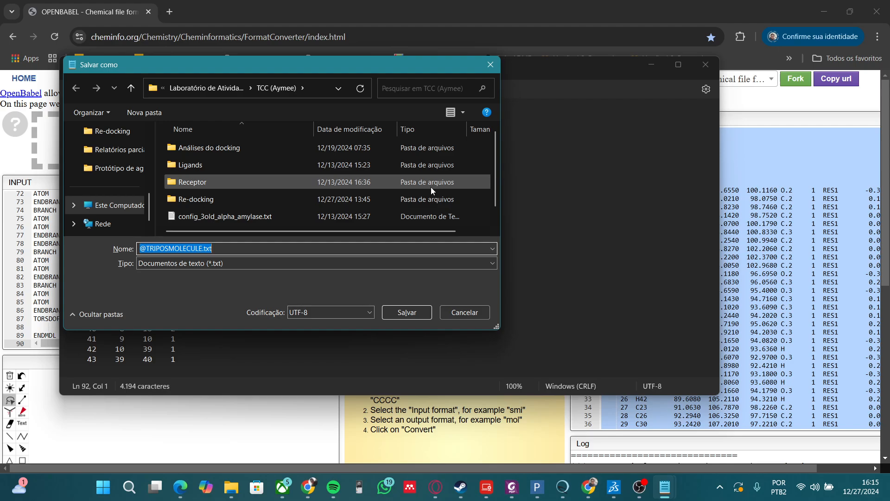
click(200, 88)
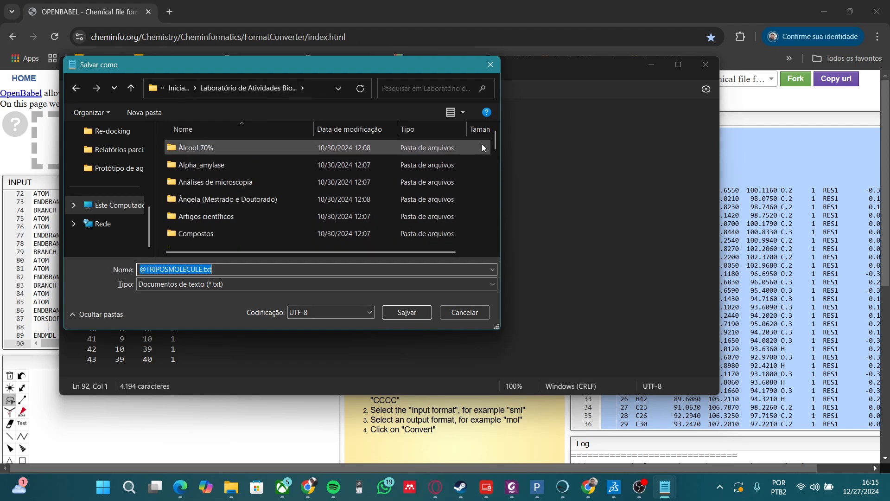
drag(496, 146, 495, 259)
double_click(248, 238)
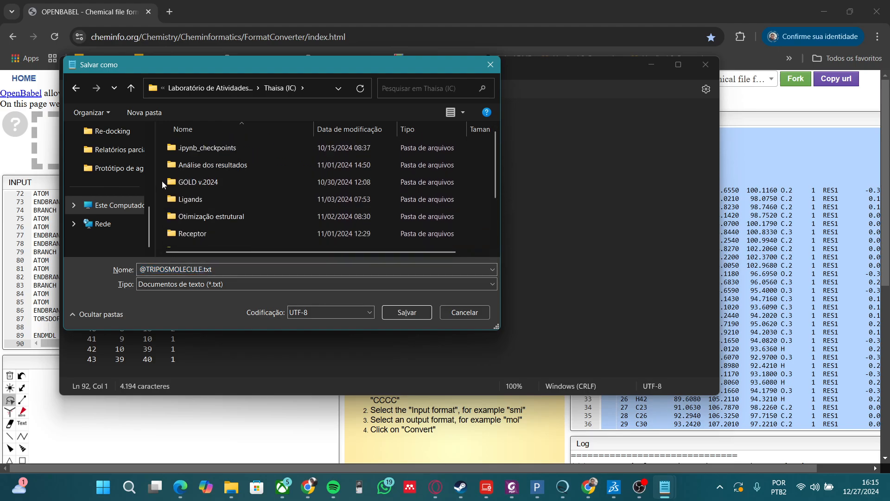
double_click(285, 167)
click(201, 284)
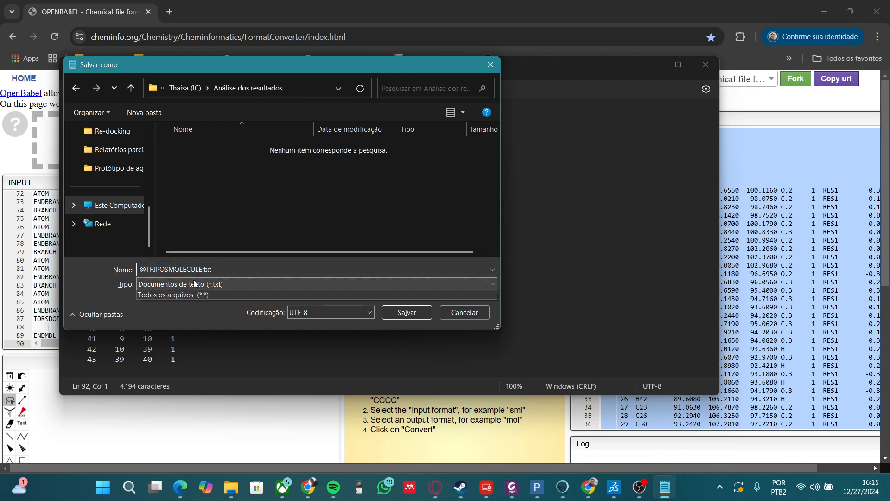
click(185, 304)
- Save the file as docking1_blind_8xjn_TXA2_Cyanidin_opt_dft_6_311g.mol2, reusing the original pdbqt file's name, and close the text document
double_click(226, 269)
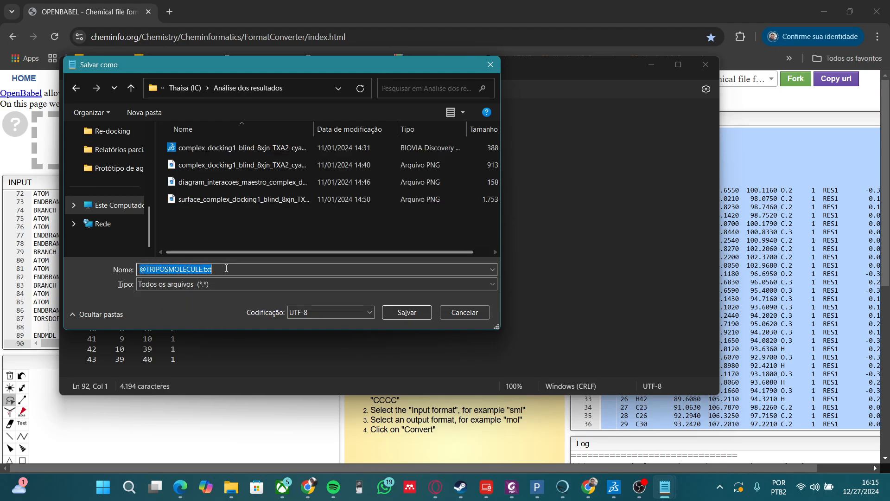
key(BackSpace)
text(.mol2)
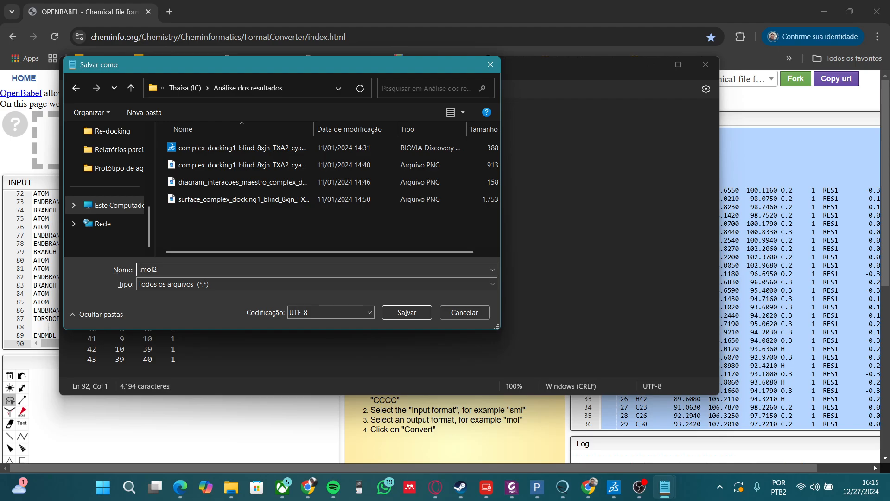
click(179, 398)
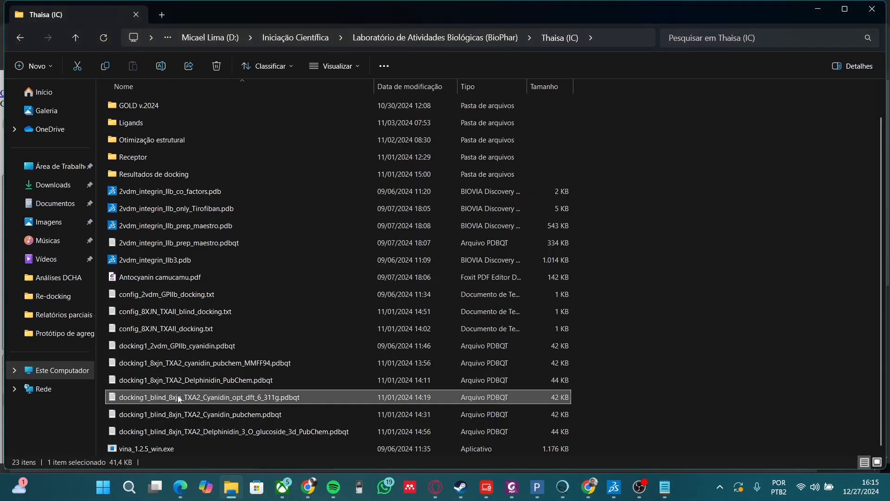
right_click(179, 399)
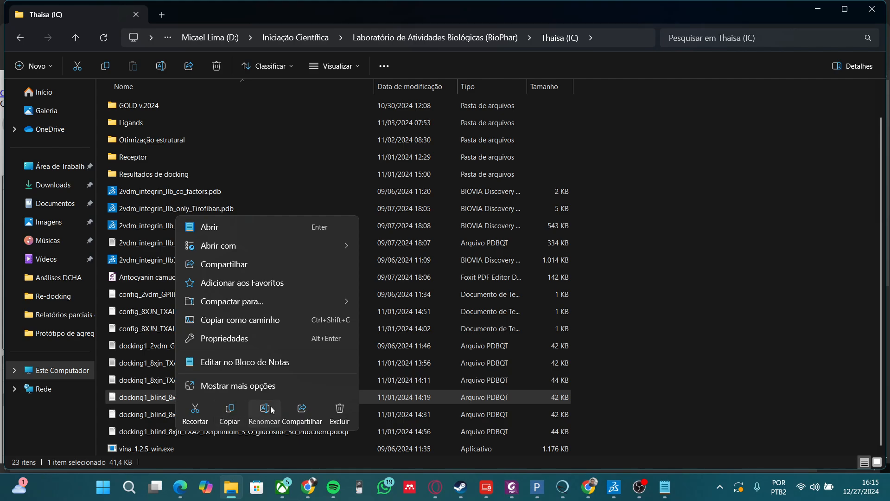
click(272, 409)
key(ctrl+c)
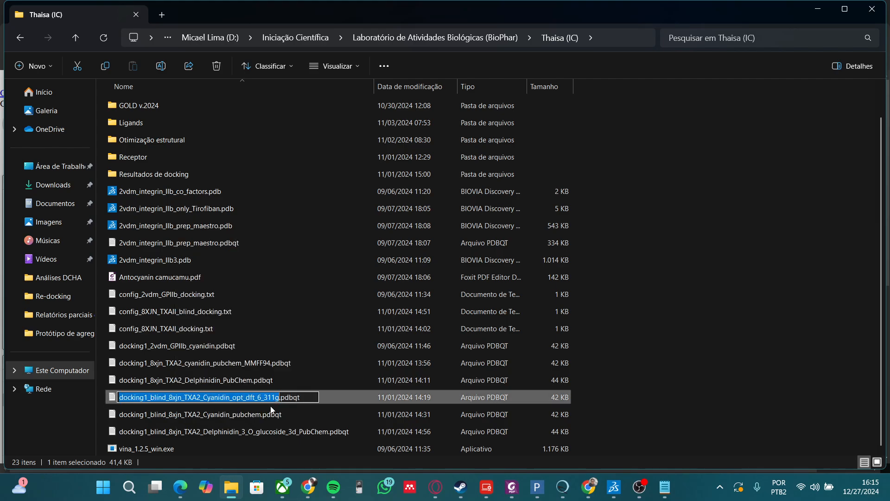
click(819, 13)
click(142, 271)
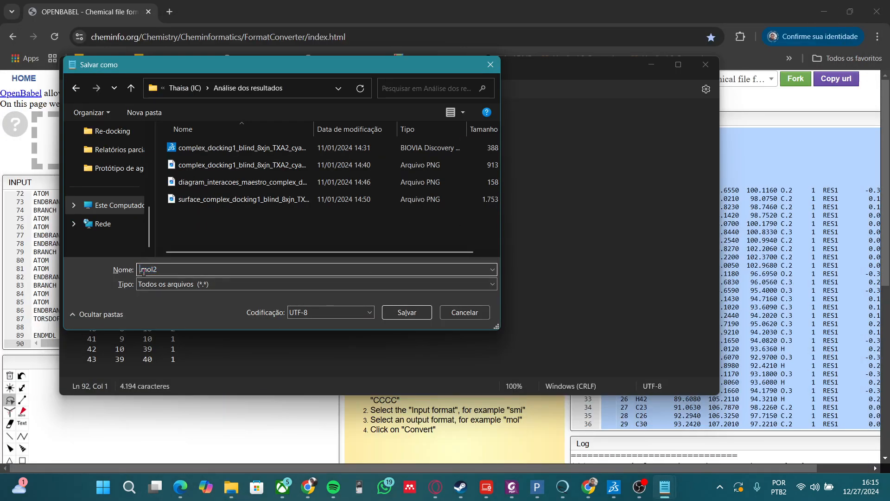
key(ctrl+v)
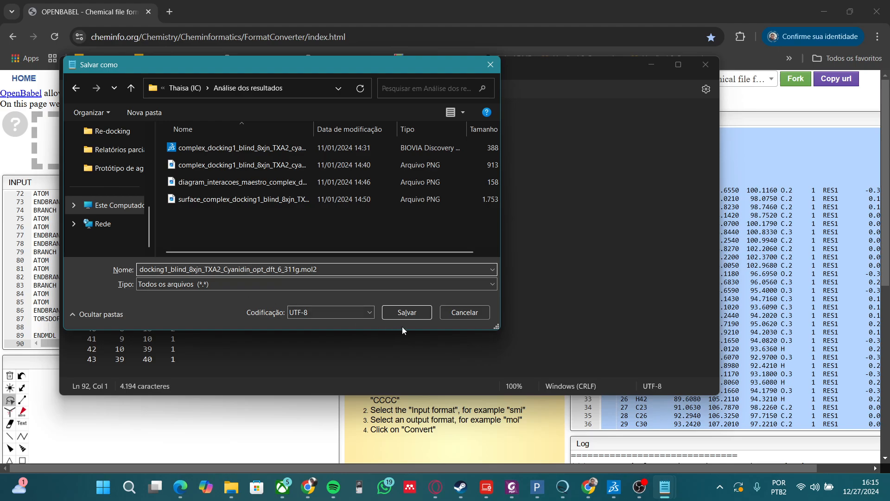
click(422, 315)
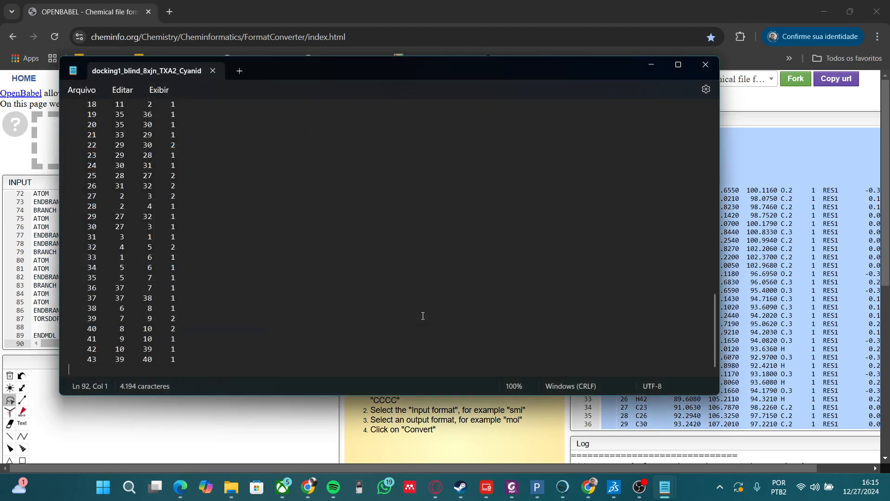
click(705, 64)
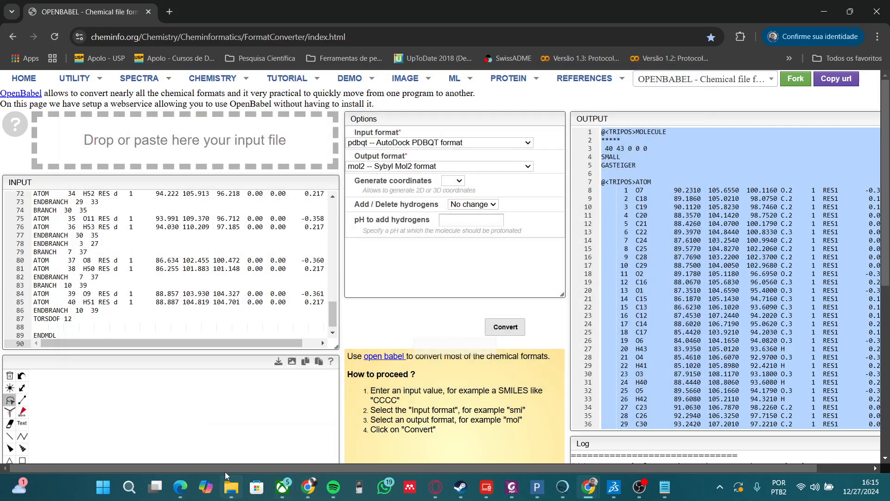
- Open the saved .mol2 file from the Análise dos resultados folder in Discovery Studio Visualizer to inspect the ligand structure
click(231, 487)
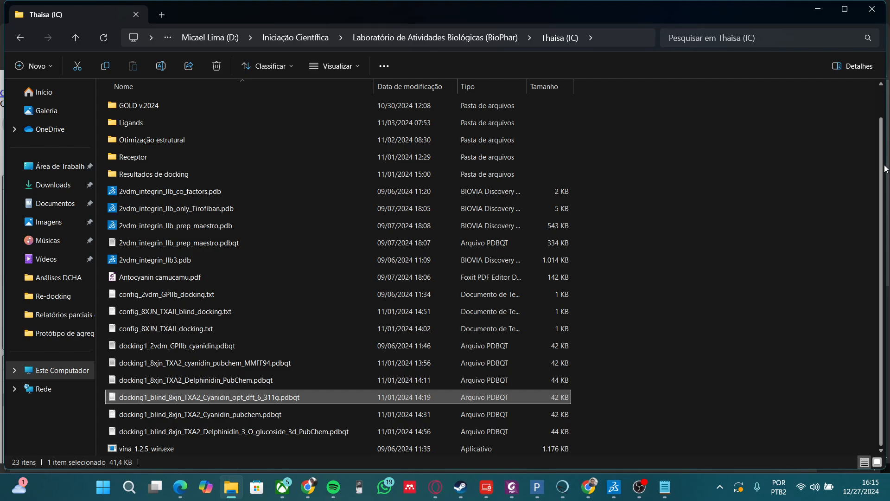
scroll(857, 106, up, 1)
double_click(230, 119)
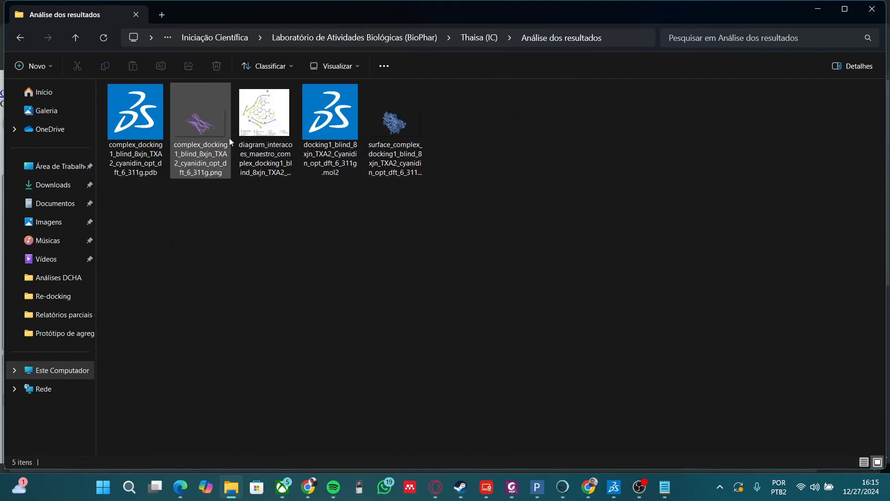
double_click(319, 165)
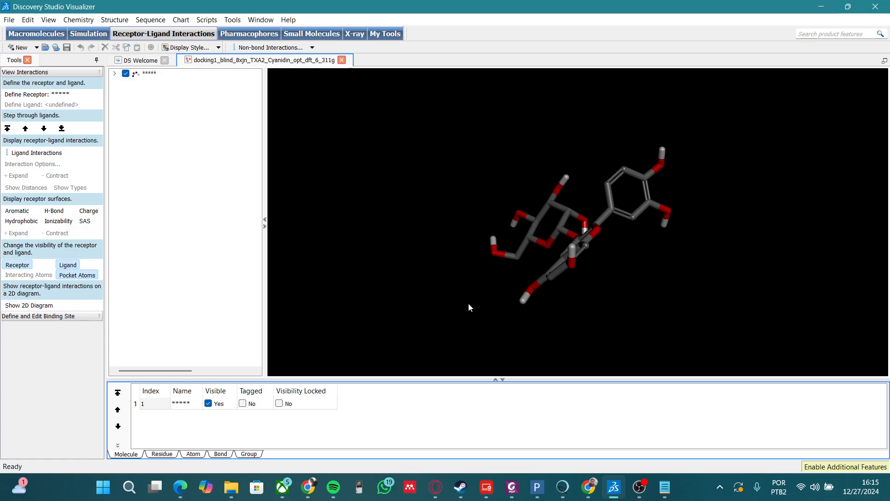
- Launch Maestro 14.0, minimise Discovery Studio Visualizer, and bring Maestro to the foreground
key(super)
text(maes)
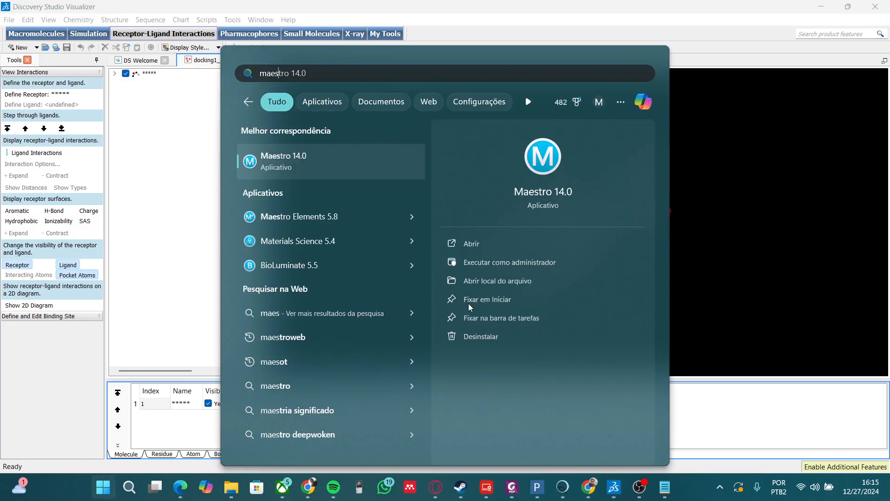
key(Return)
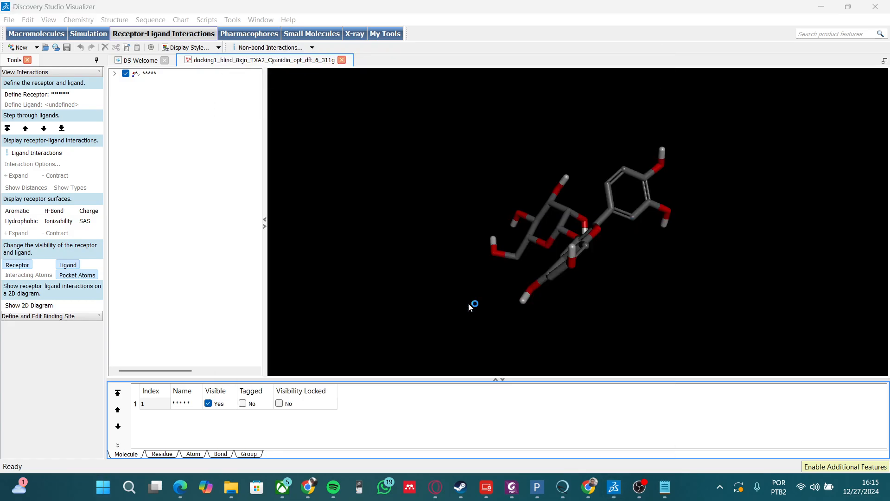
click(821, 7)
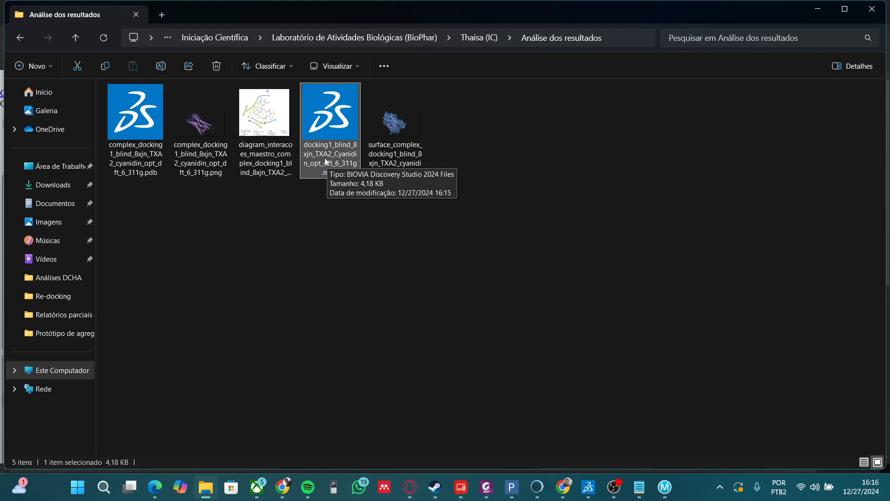
click(112, 147)
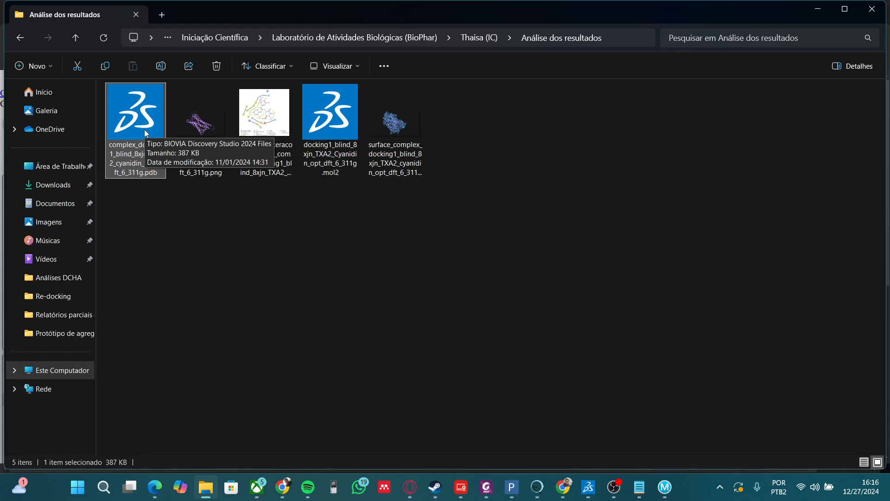
click(664, 487)
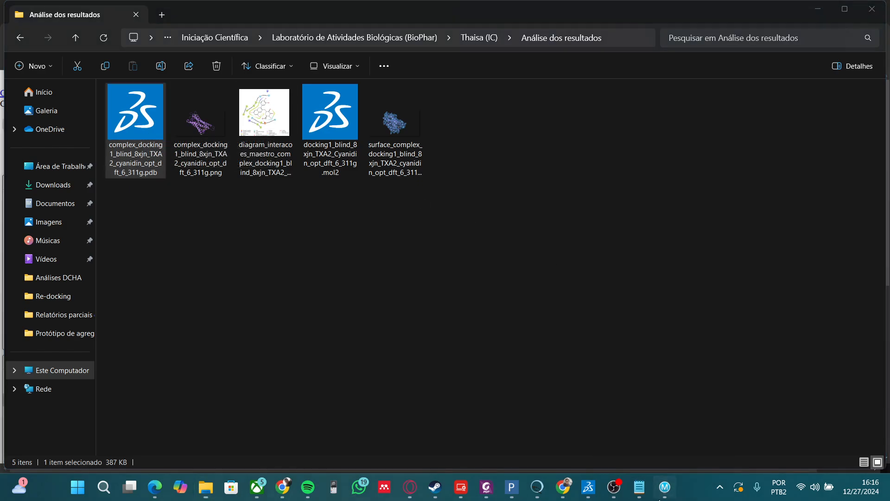
- Start importing a structure and browse to the Iniciação Científica folder on the D: drive
click(15, 25)
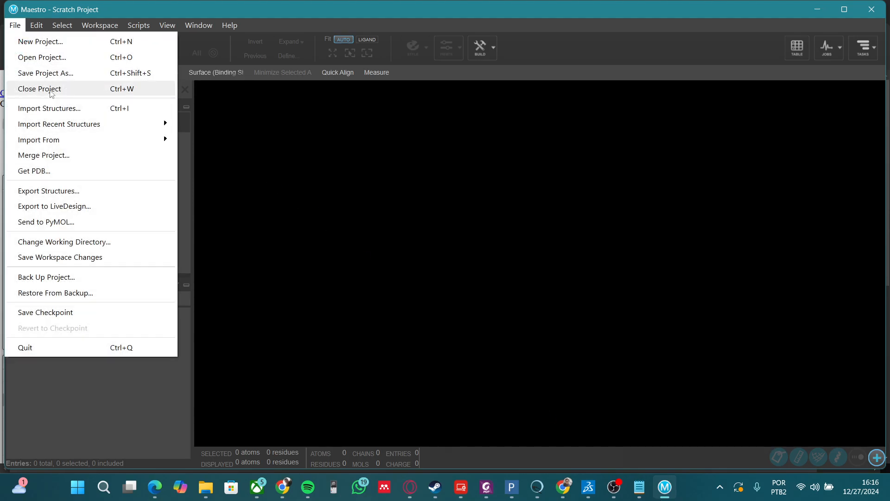
click(51, 108)
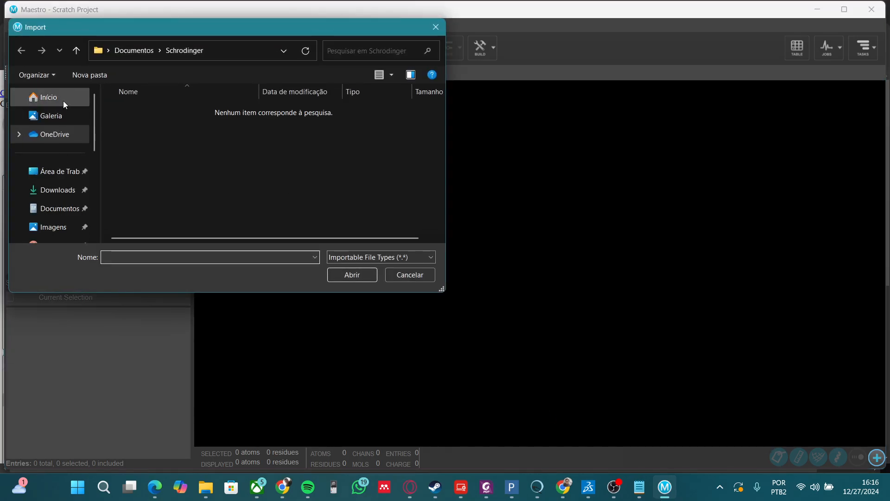
scroll(96, 210, down, 5)
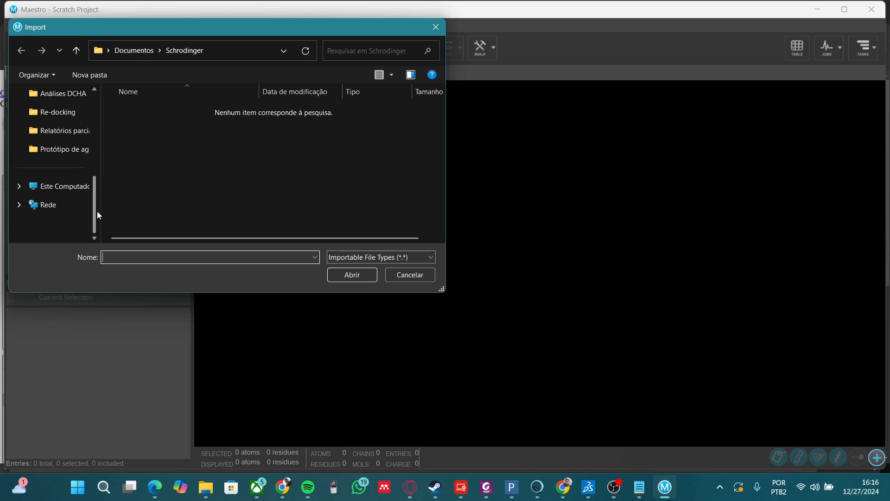
click(47, 190)
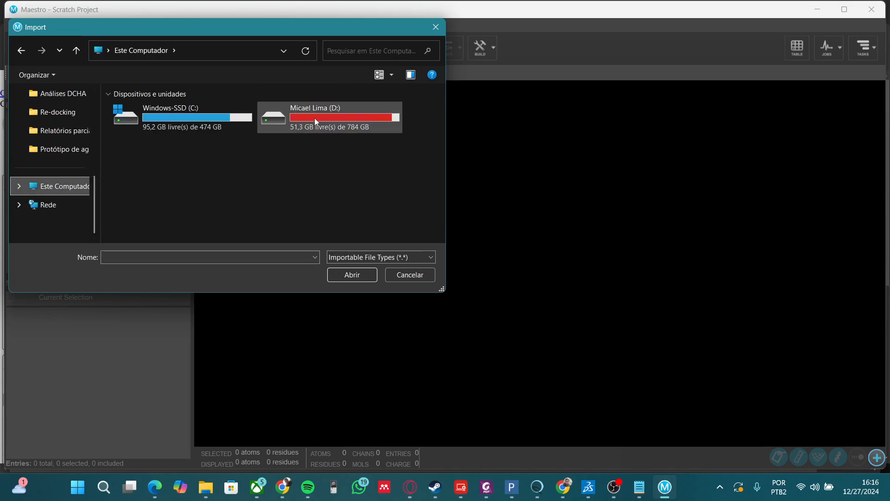
double_click(313, 116)
scroll(119, 200, down, 2)
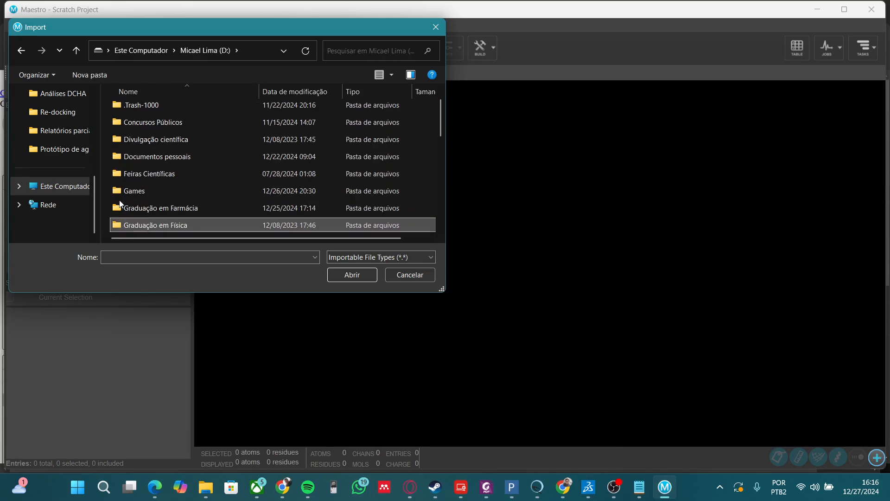
double_click(120, 204)
scroll(120, 203, down, 3)
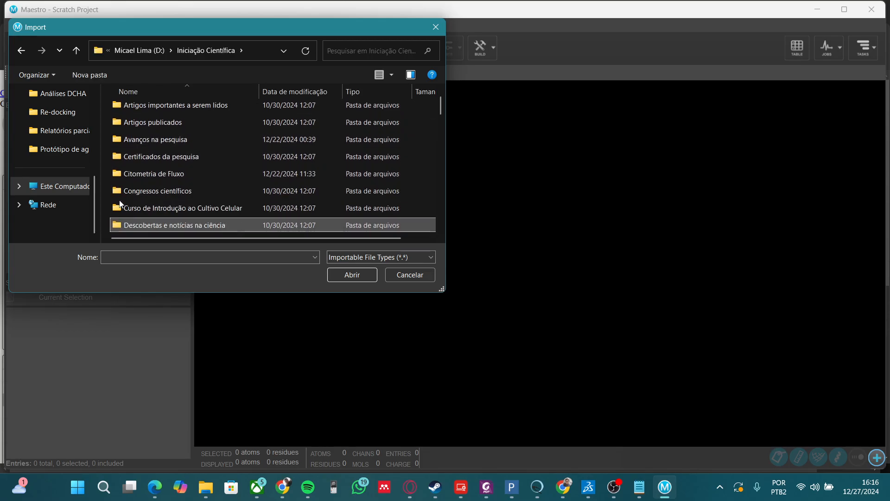
- Open the Laboratório de Atividades Biológicas (BioPhar) folder inside Iniciação Científica in the import dialog
scroll(119, 204, down, 6)
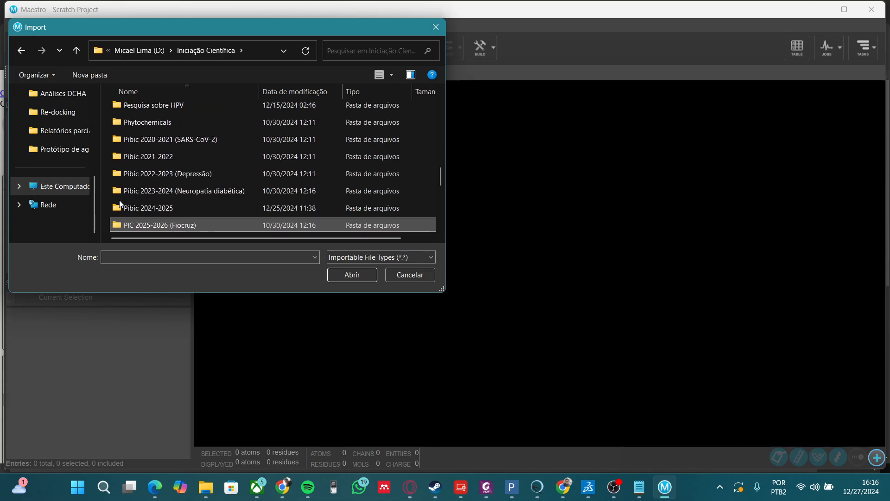
key(Down)
key(Down)
key(Down)
key(Down)
key(Down)
key(Down)
key(Up)
key(Up)
key(Up)
key(Up)
key(Up)
key(Up)
key(Up)
key(Up)
key(Up)
key(Up)
key(Up)
key(Up)
key(Up)
key(Up)
key(Up)
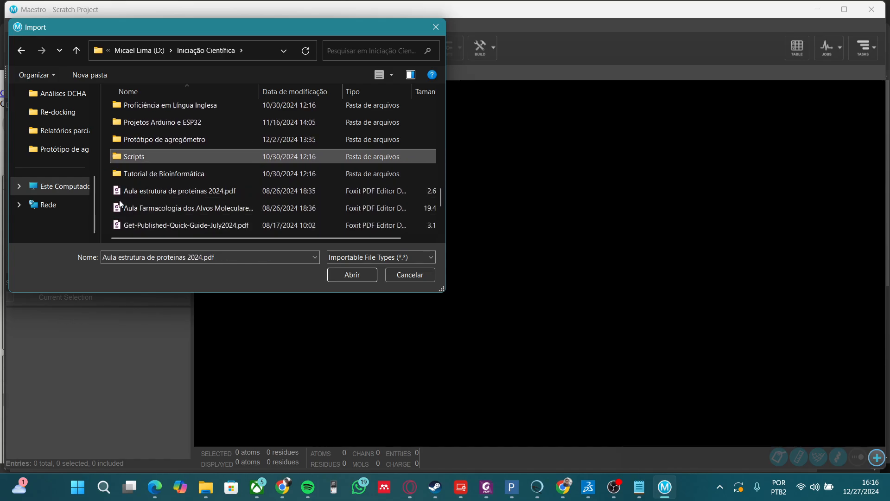
key(Up)
key(Up)
key(Up)
key(Up)
key(Up)
key(Up)
key(Up)
key(Up)
key(Up)
key(Up)
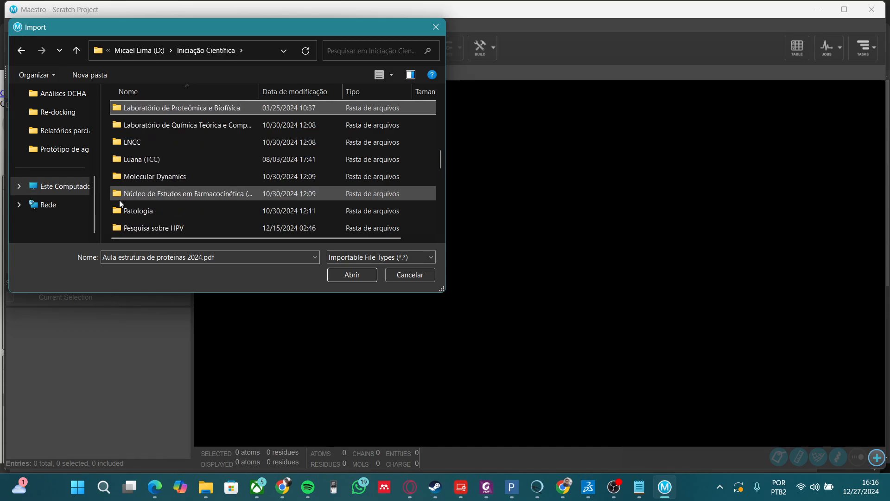
key(Up)
key(Return)
- Find the IC project's folder within the BioPhar laboratory folder and open it
key(Down)
key(Down)
key(Down)
key(Down)
key(Down)
key(Down)
key(Down)
key(Down)
key(Down)
key(Down)
key(Down)
key(Down)
key(Down)
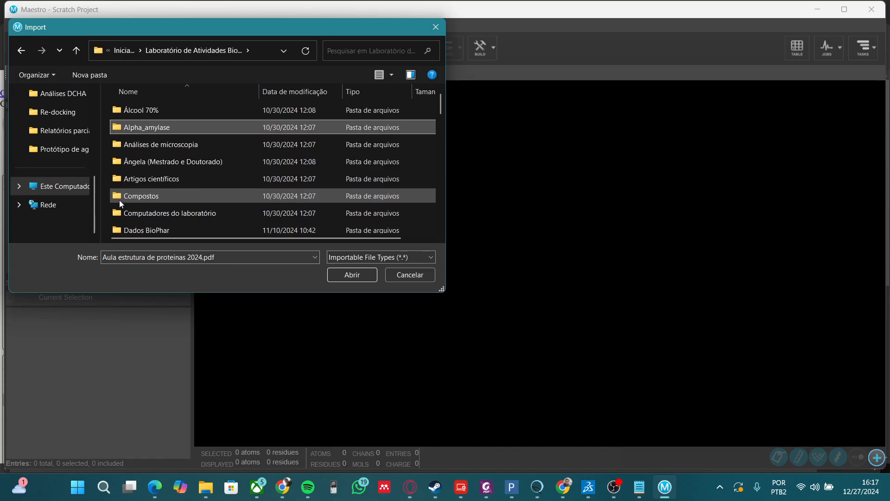
key(Down)
key(Down)
key(Down)
key(Down)
key(Down)
key(Down)
key(Down)
key(Down)
key(Down)
key(Down)
key(Down)
key(Down)
key(Down)
key(Down)
key(Down)
key(Down)
key(Down)
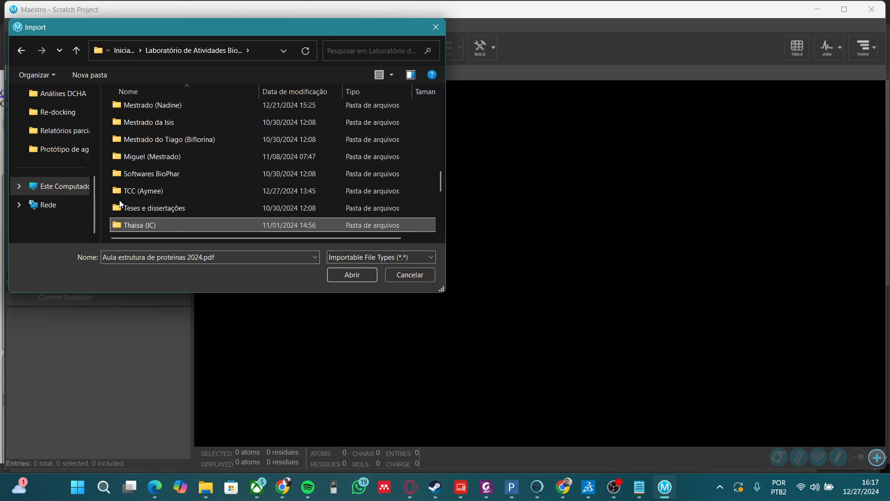
key(Up)
key(Return)
- Import the docked ligand docking1_blind_8xjn_TXA2_cyanidin_opt_dft_6_311g.mol2 from the Resultados de docking folder
key(Down)
key(Down)
key(Down)
key(Down)
key(Down)
key(Down)
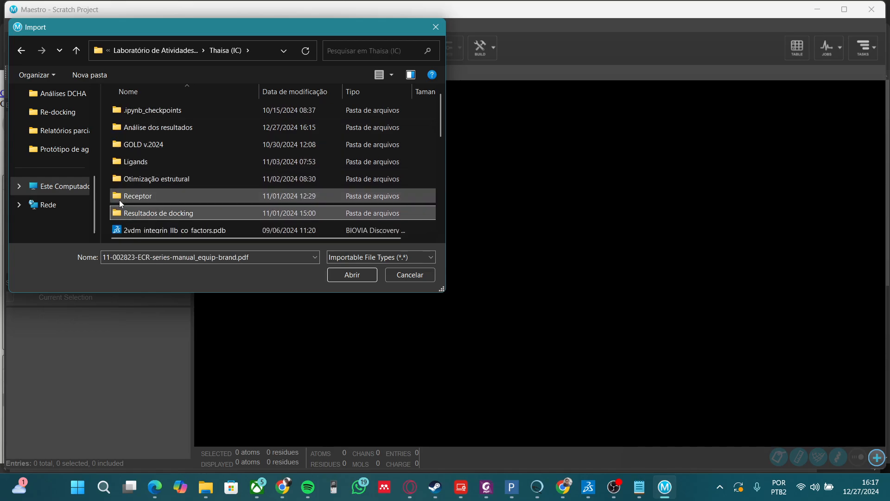
key(Return)
double_click(120, 171)
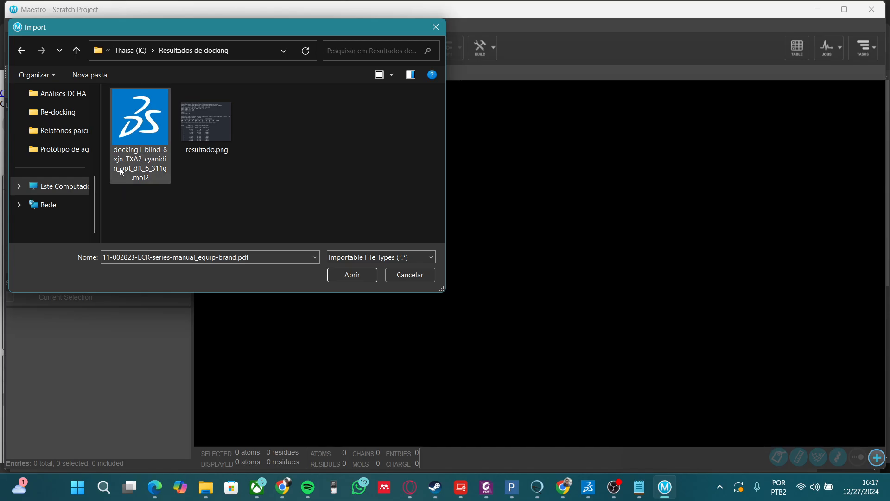
key(Return)
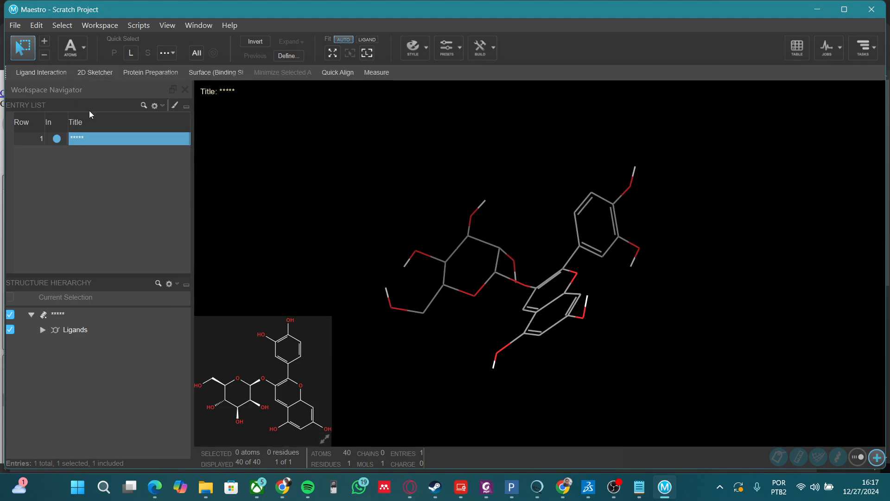
- Import the prepared receptor 8xjn_TXA2_prep_maestro.pdb from the IC project's Receptor folder
click(15, 26)
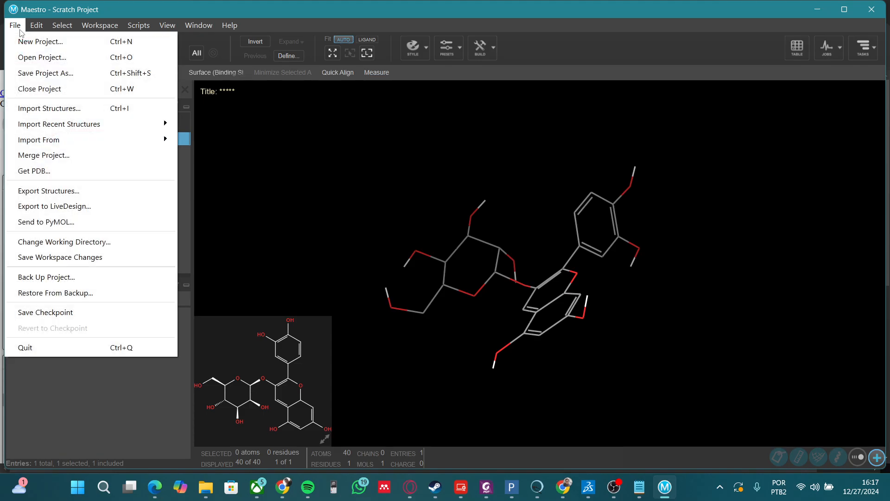
click(27, 111)
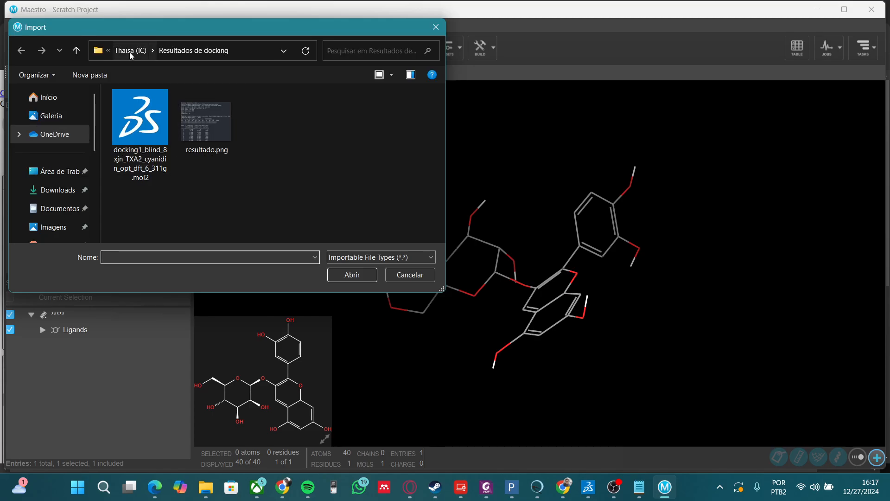
click(131, 52)
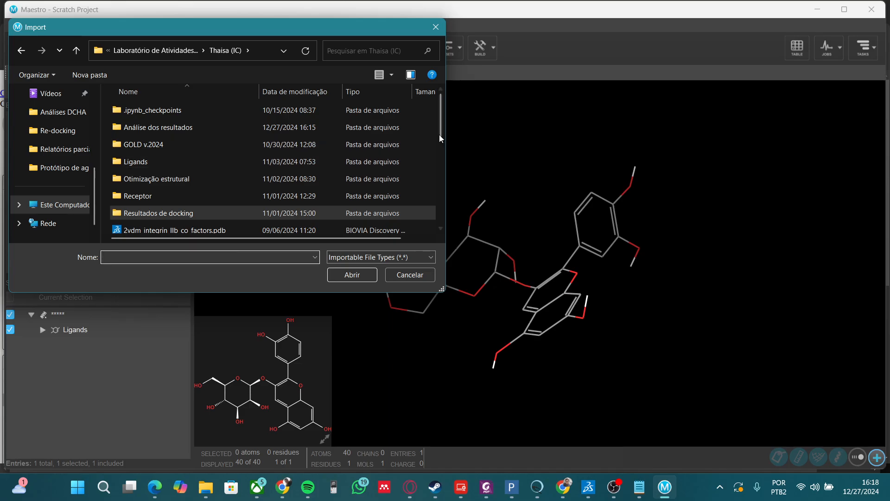
mouse_move(439, 135)
mouse_down()
mouse_move(426, 243)
mouse_move(423, 139)
mouse_up()
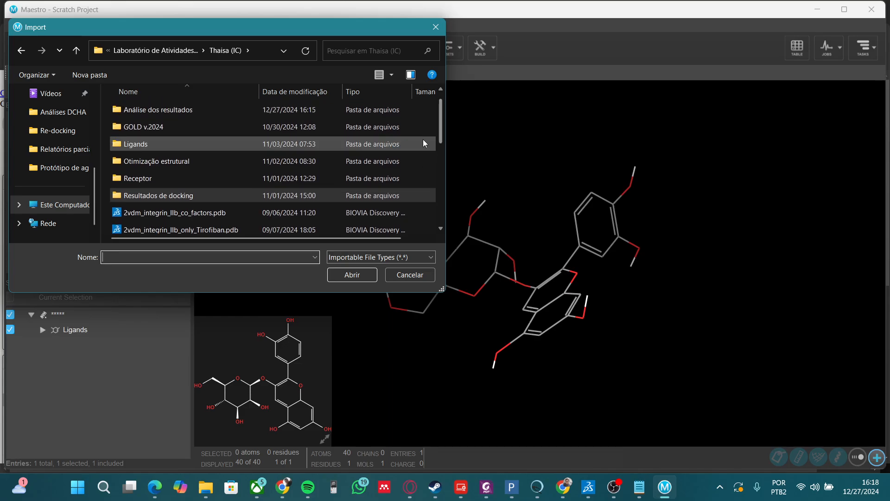
click(153, 180)
double_click(153, 181)
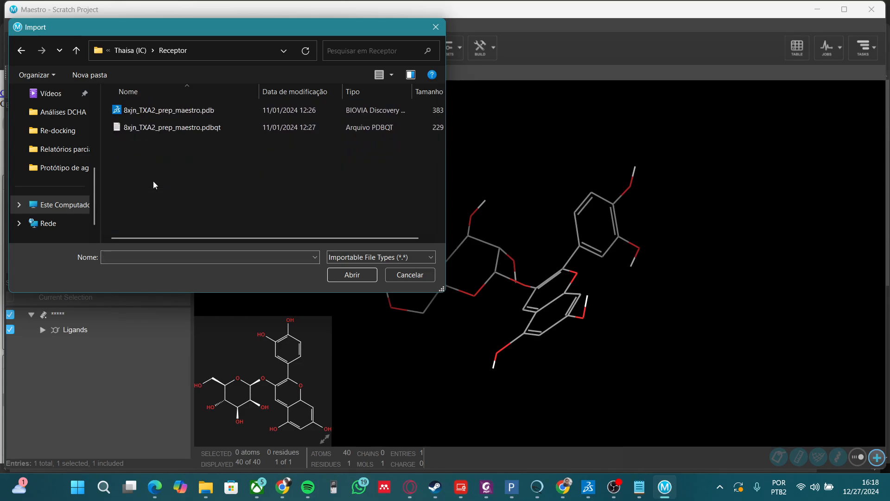
double_click(161, 113)
key(Return)
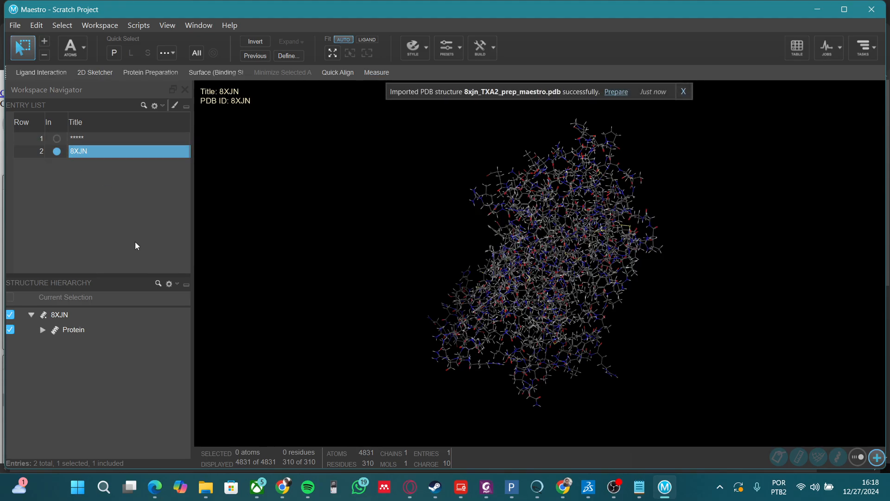
- Merge the ligand and 8XJN entries into one complex, and include only the merged entry in the workspace
click(57, 139)
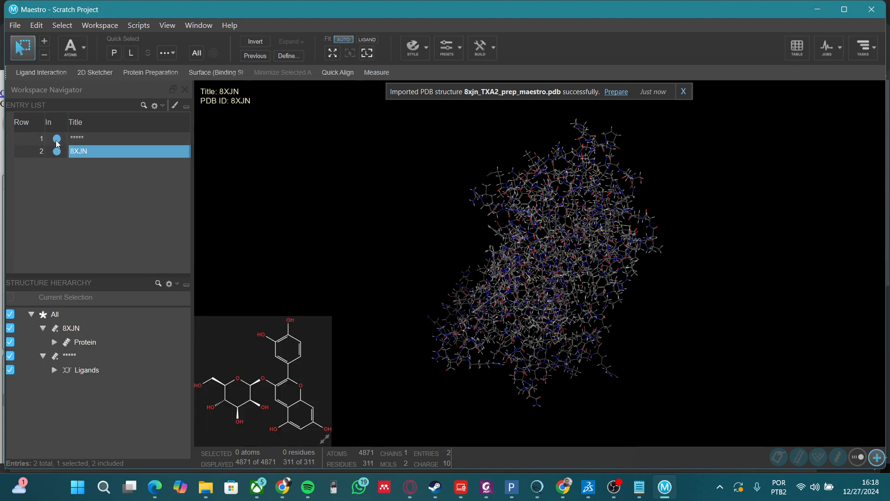
shift+click(78, 140)
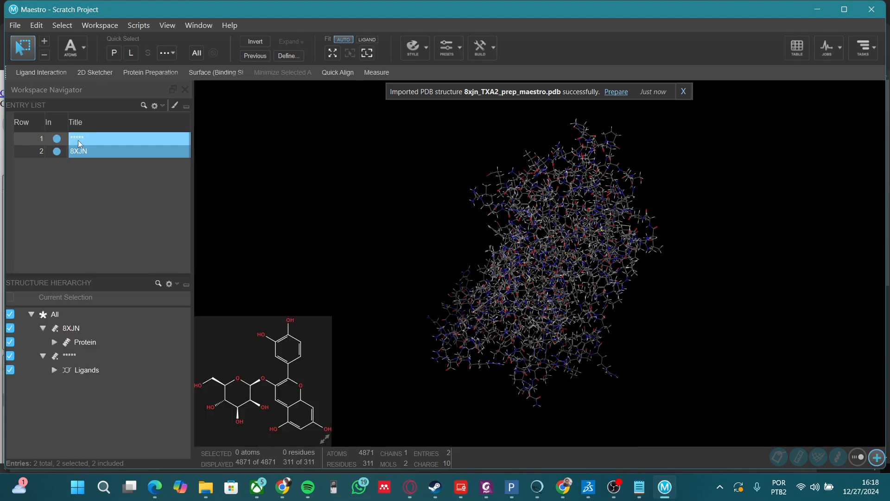
right_click(77, 140)
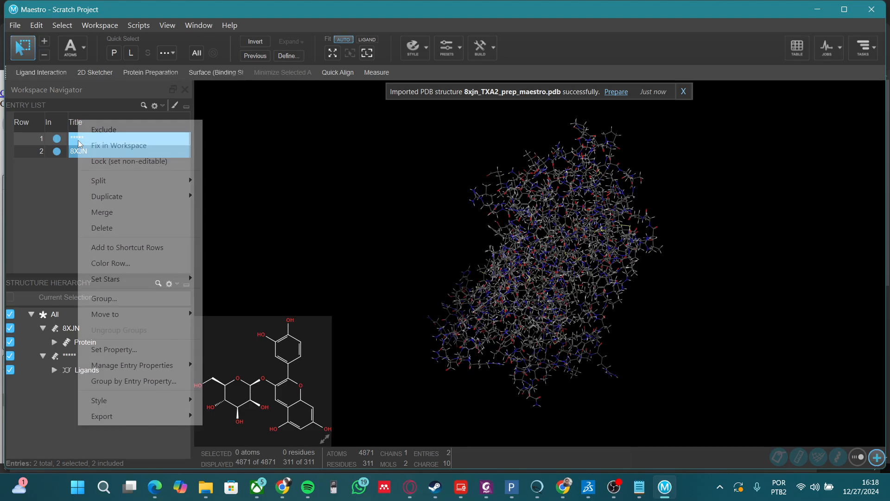
click(103, 212)
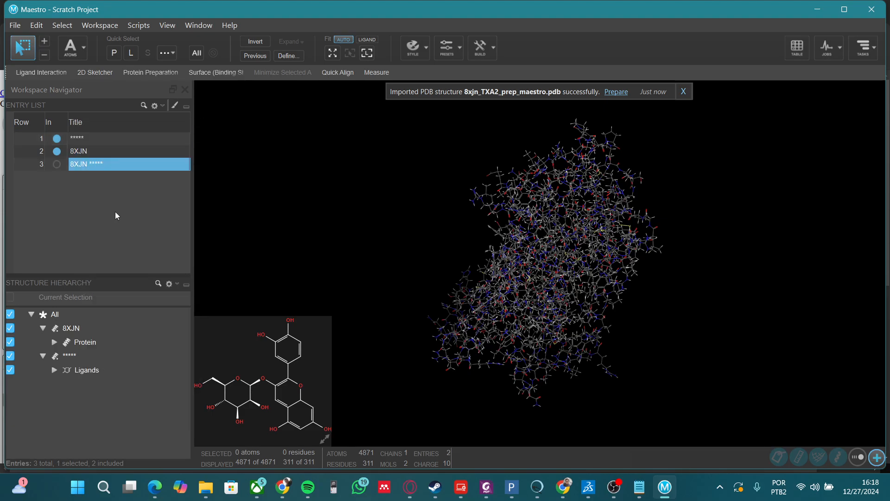
click(57, 164)
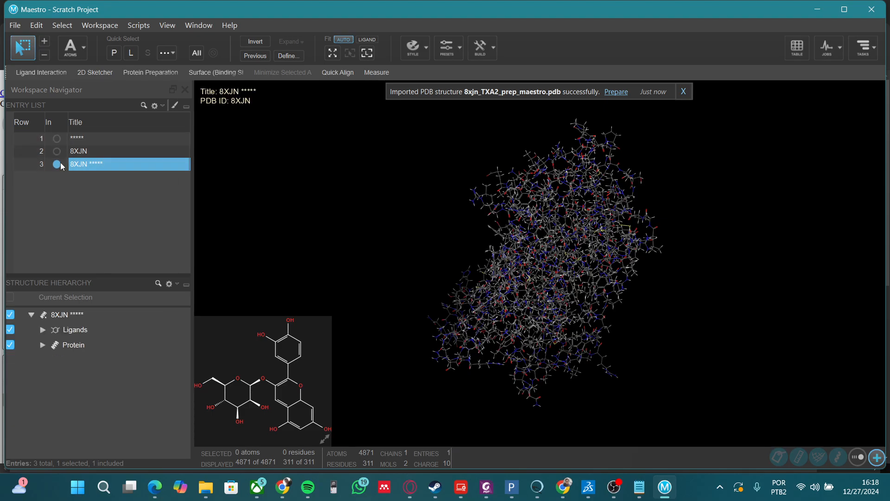
- Rename the merged entry as complex_docking1_8xjn_TXA2_cyanidin_
double_click(119, 165)
text(complex_docking)
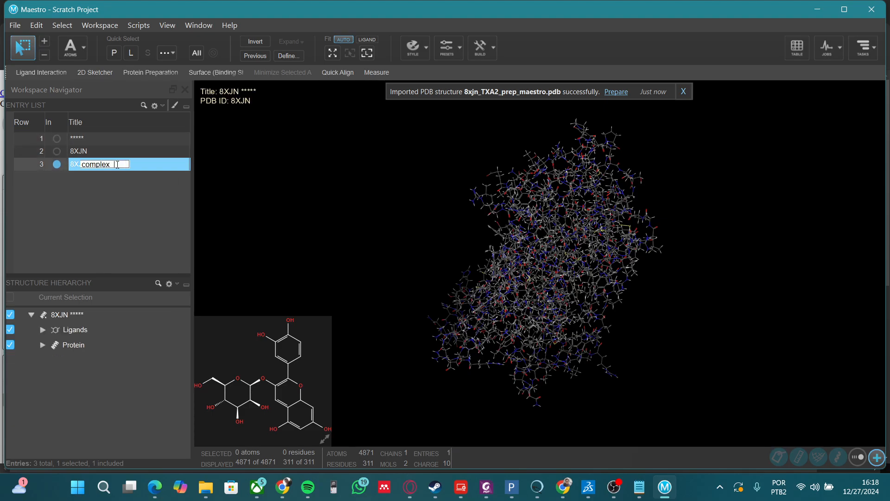
text(1_8)
text(xjn_TXA2)
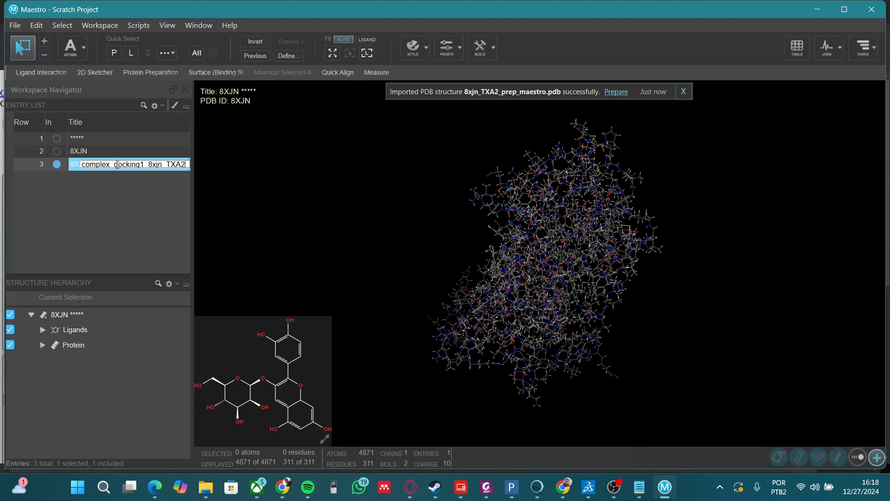
text(_cyanidin)
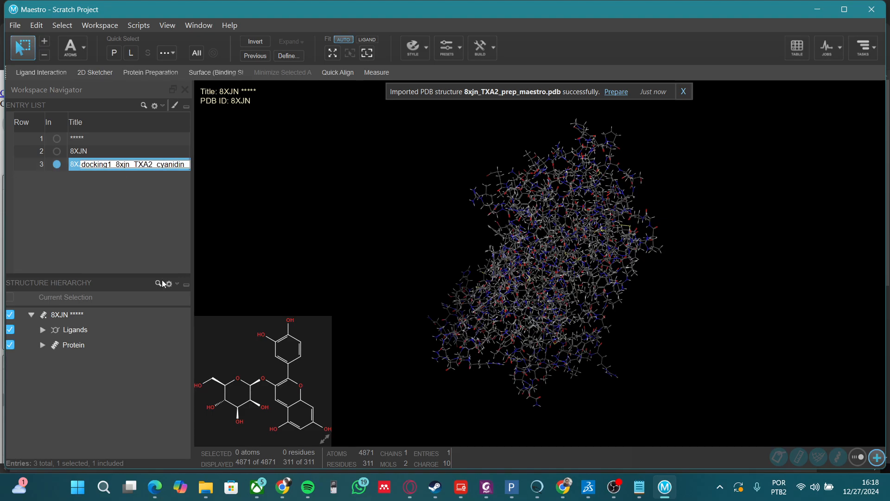
key(Return)
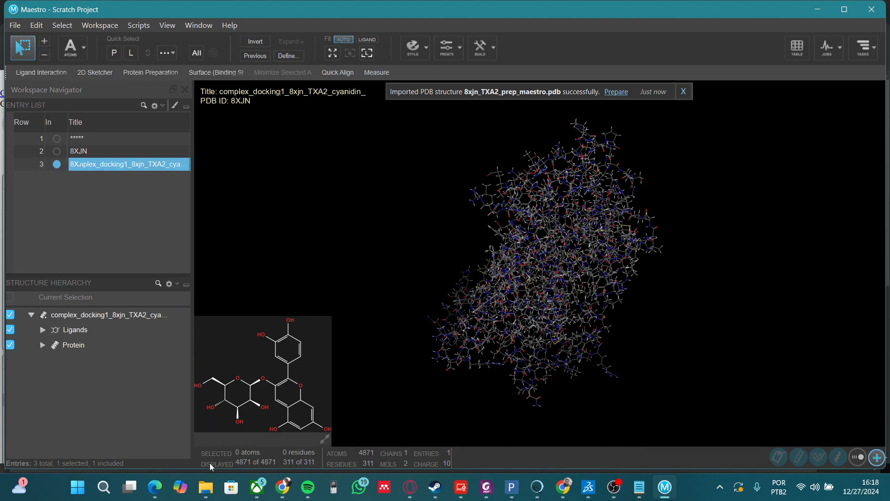
- Check the existing complex file's name in the Análise dos resultados folder, and extend the merged entry's title to complex_docking1_8xjn_TXA2_cyanidin_opt_dft_6_311g
click(206, 487)
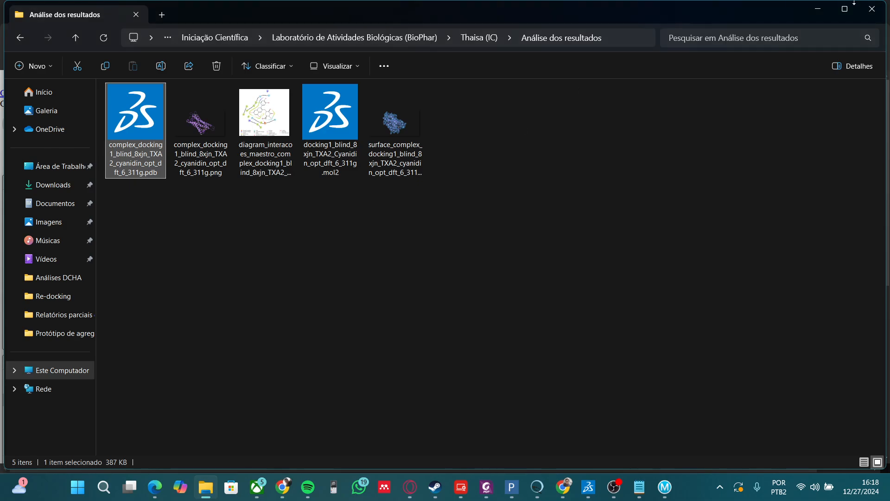
click(817, 8)
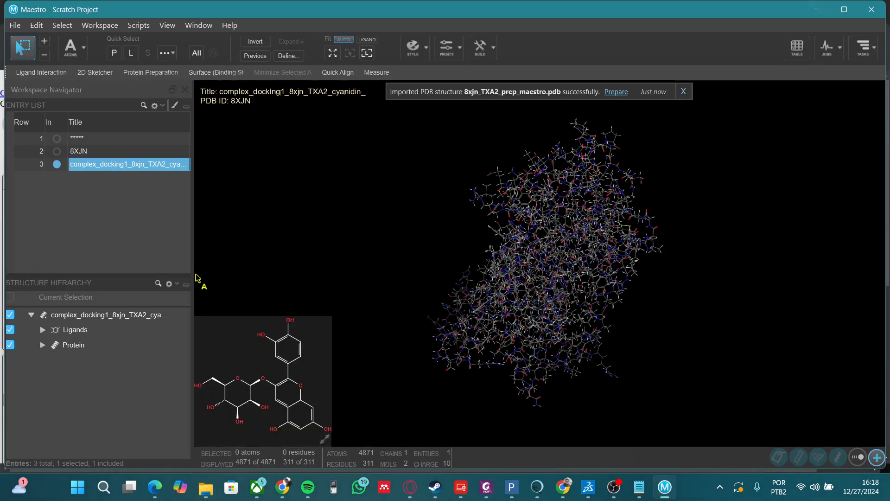
double_click(177, 169)
text(opt_)
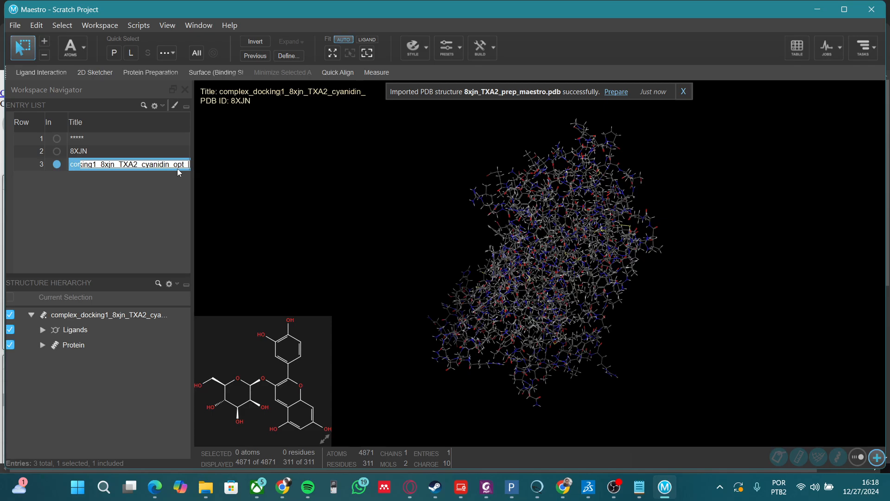
text(dft_6_33)
key(Return)
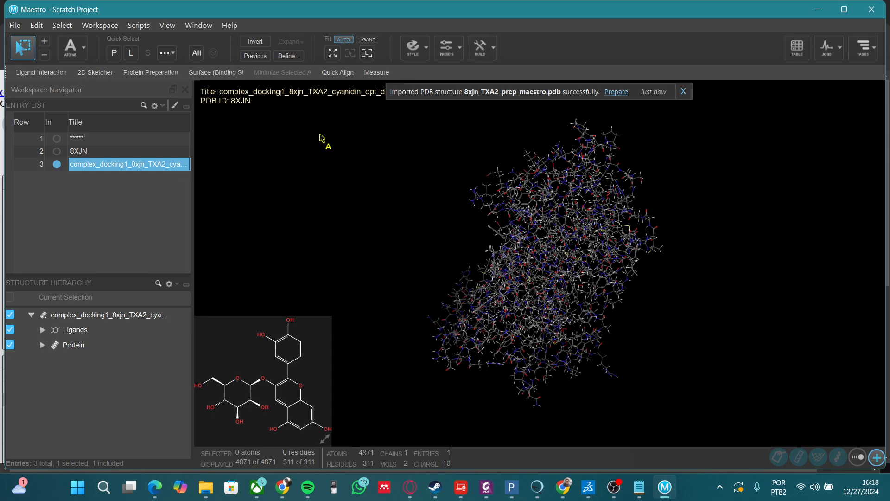
- Apply the BioLuminate Default preset to the merged receptor–ligand complex
click(451, 52)
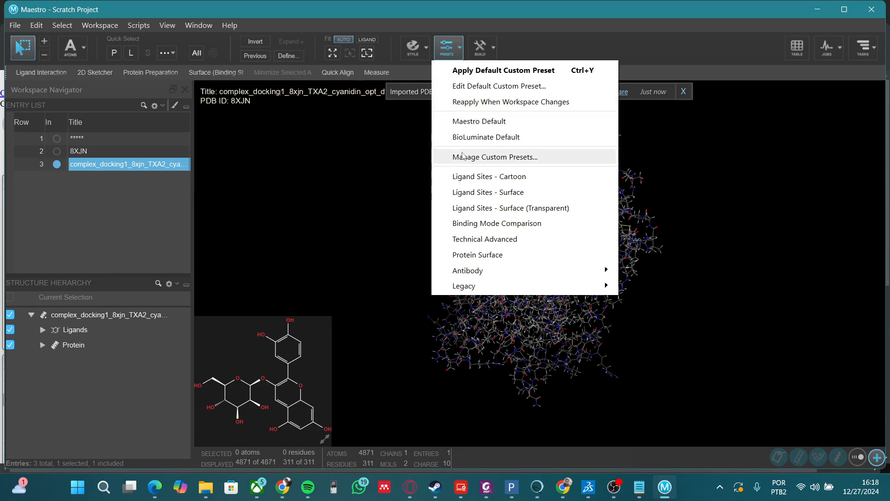
click(464, 137)
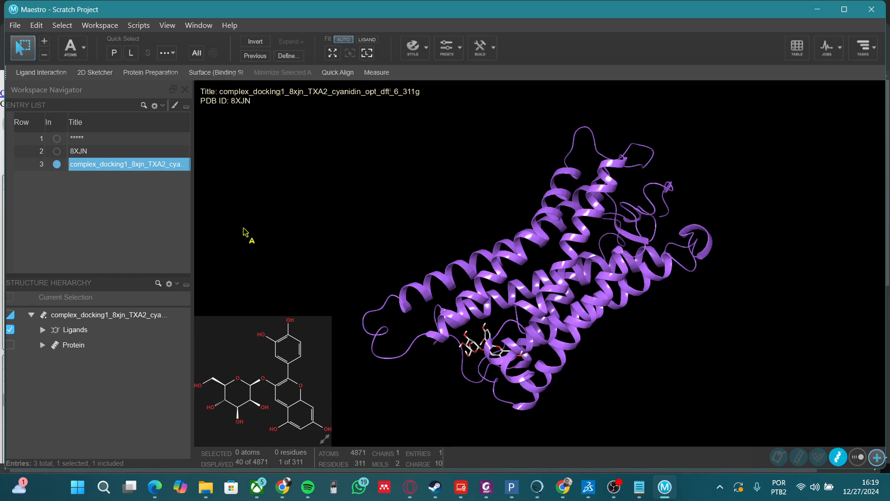
- Export the merged complex as a PDB file named complex_docking1_8xjn_TXA2_cyanidin_opt_dft_6_311g
double_click(105, 165)
key(ctrl+c)
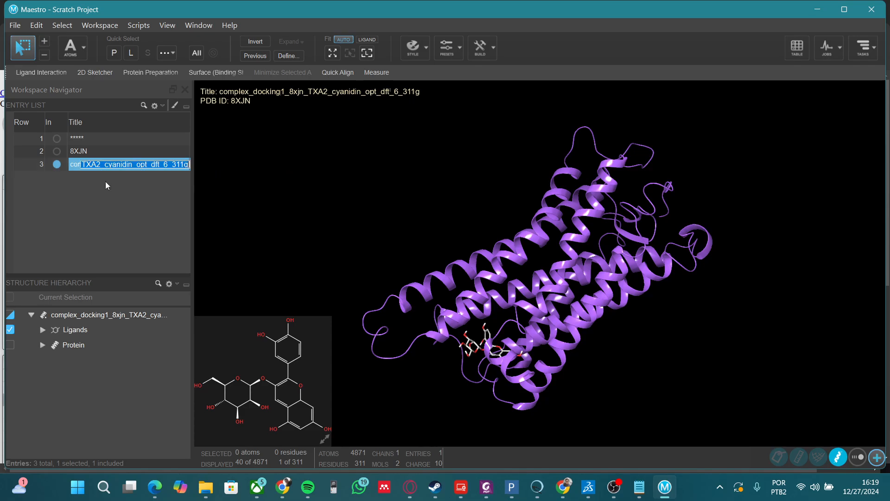
click(105, 182)
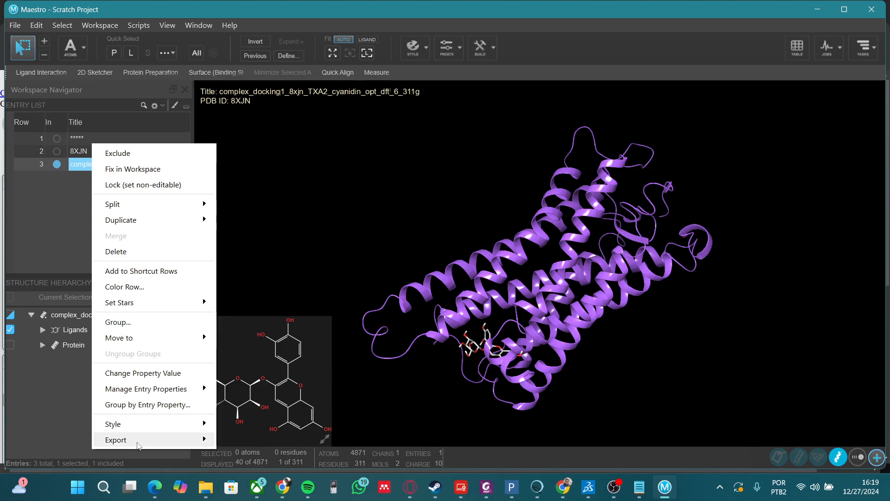
mouse_move(139, 439)
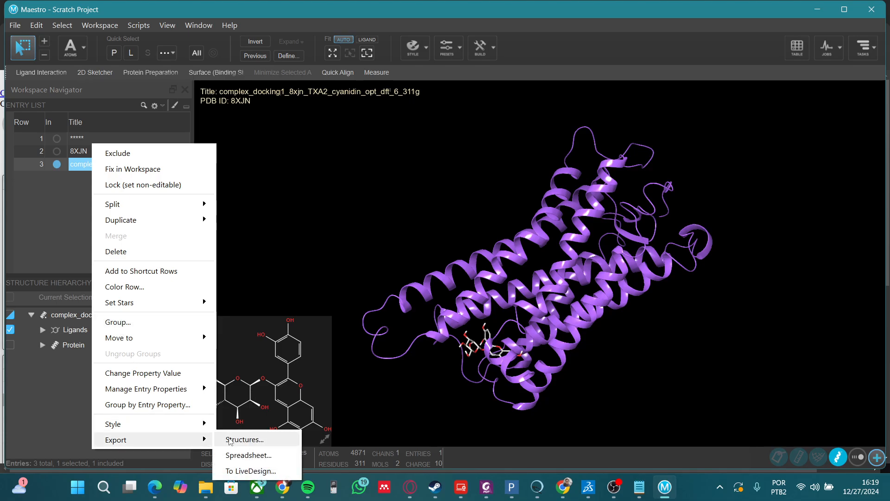
click(241, 439)
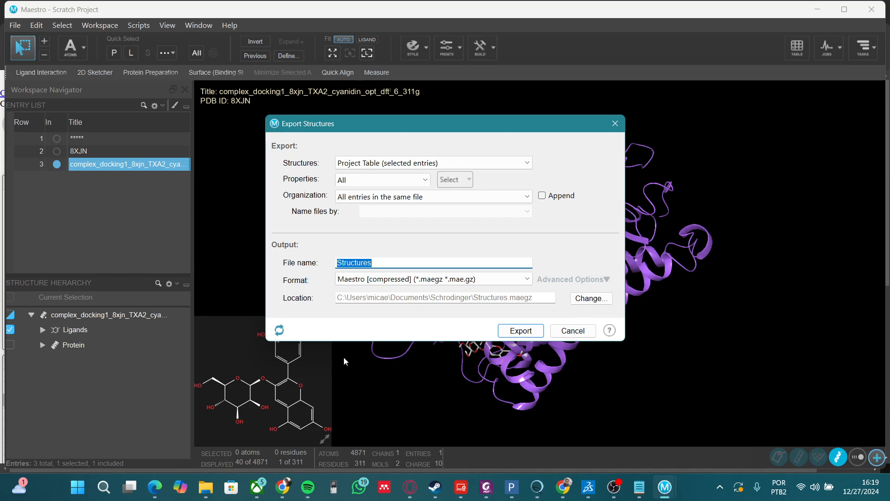
key(ctrl+v)
click(392, 279)
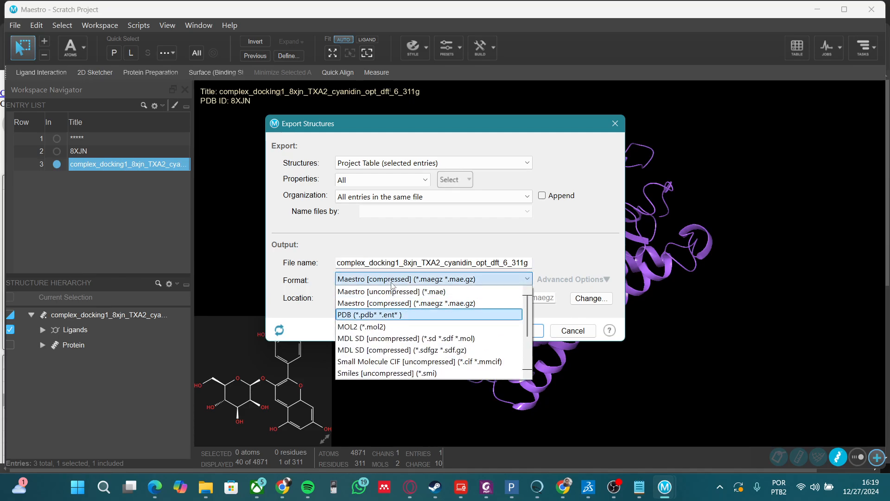
click(392, 314)
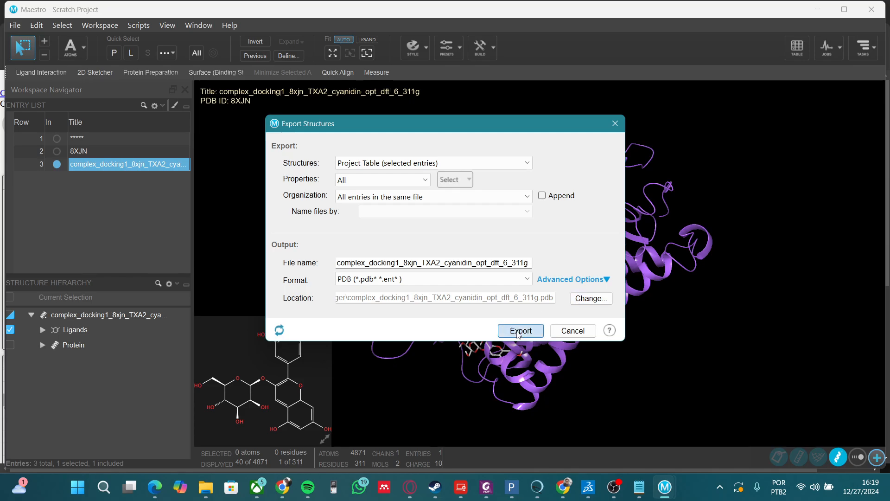
click(521, 330)
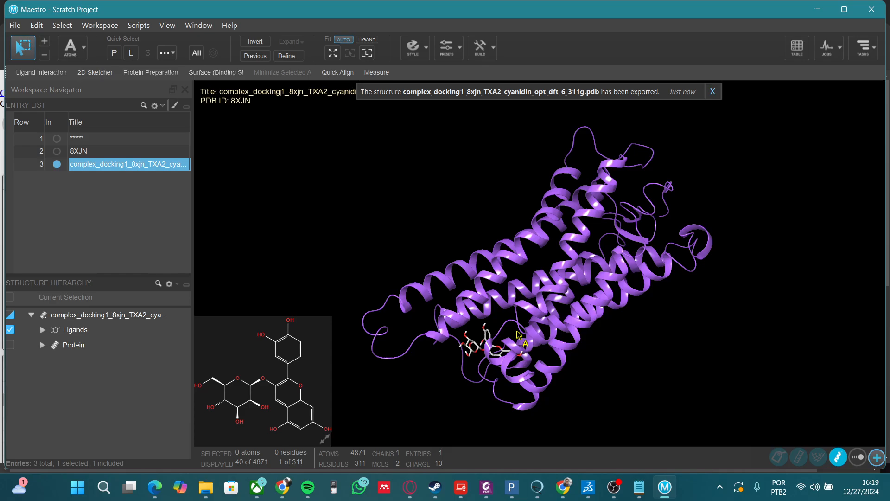
- Transfer the exported complex PDB file from Documents\Schrodinger into the Análise dos resultados folder
click(203, 487)
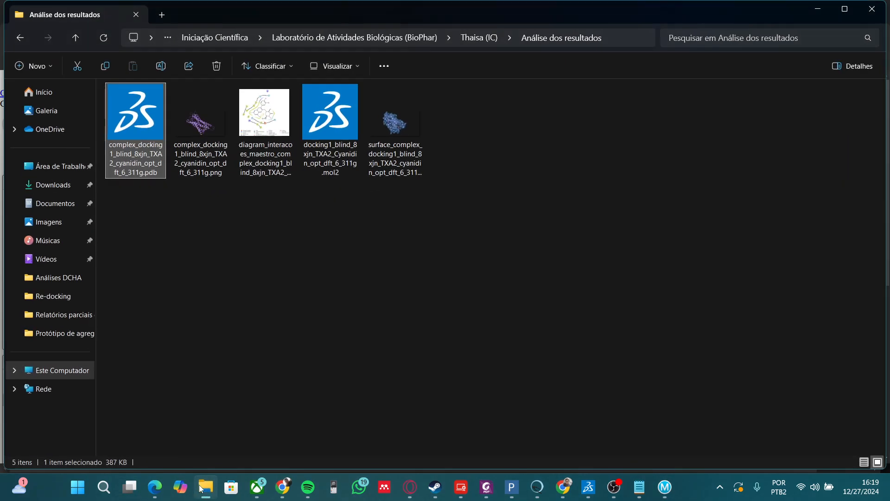
click(53, 204)
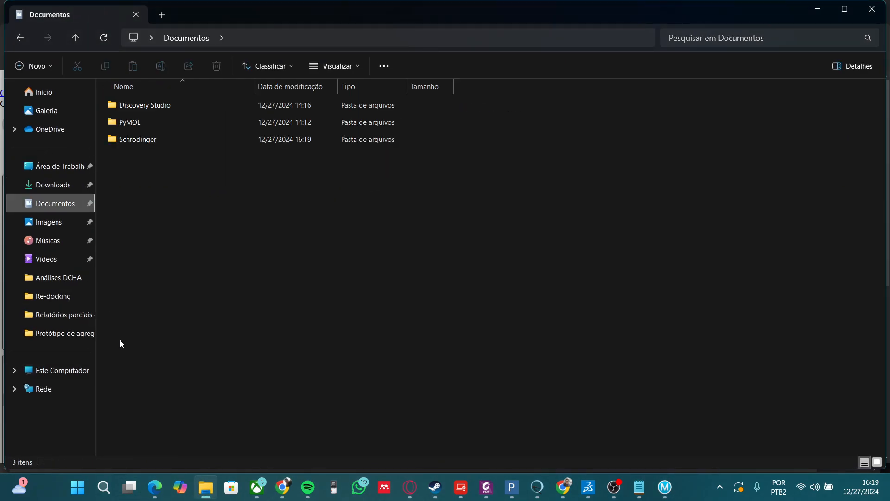
double_click(124, 138)
click(121, 104)
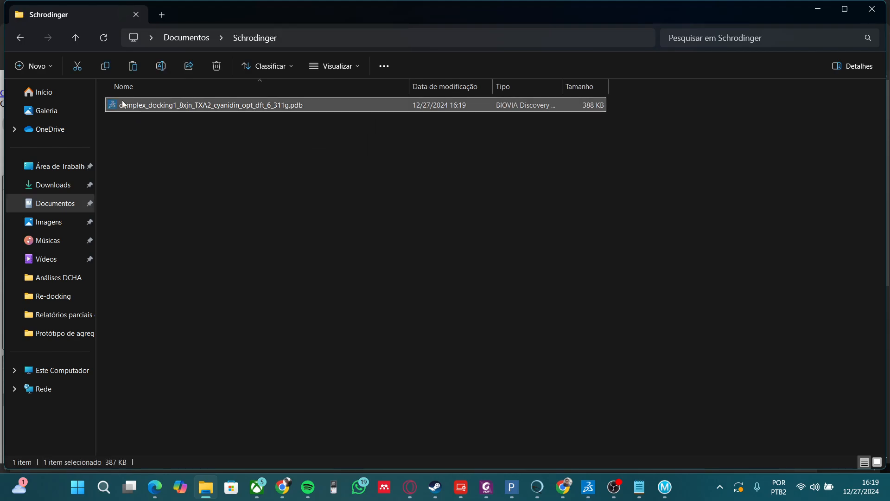
click(16, 41)
click(16, 45)
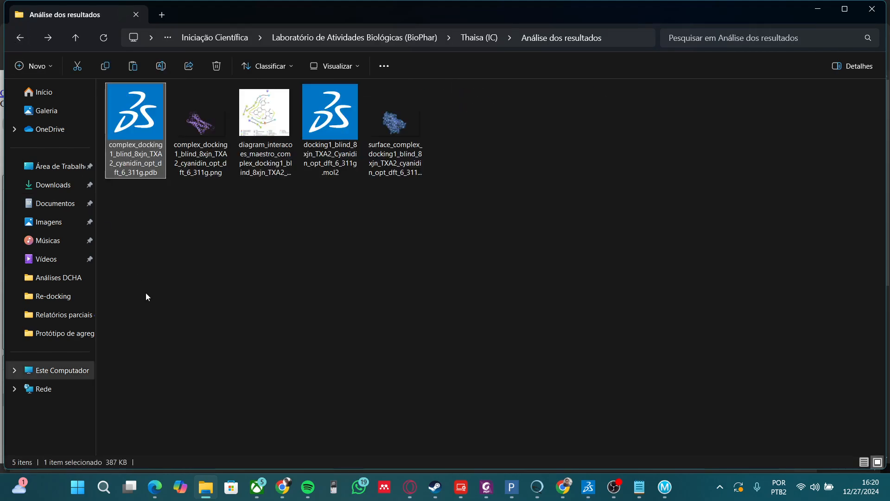
key(ctrl+v)
- Open the exported complex in Discovery Studio Visualizer and show its 2D diagram of receptor–ligand interactions
double_click(461, 142)
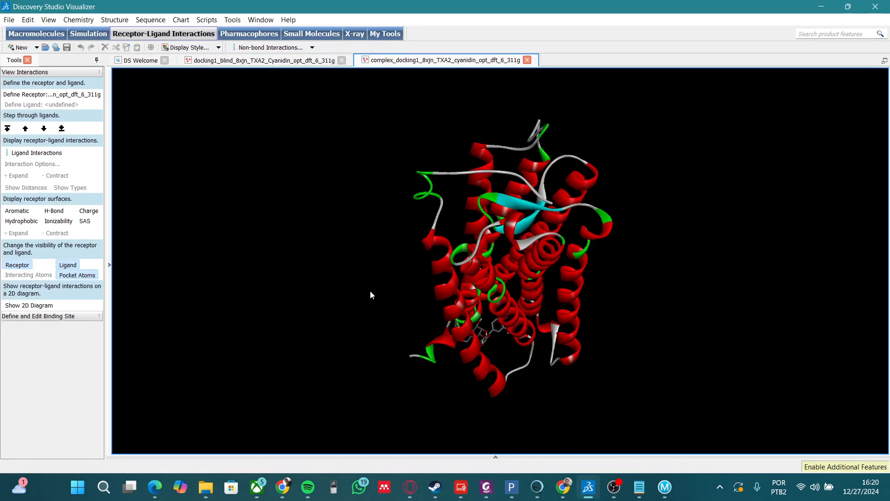
drag(370, 290, 478, 194)
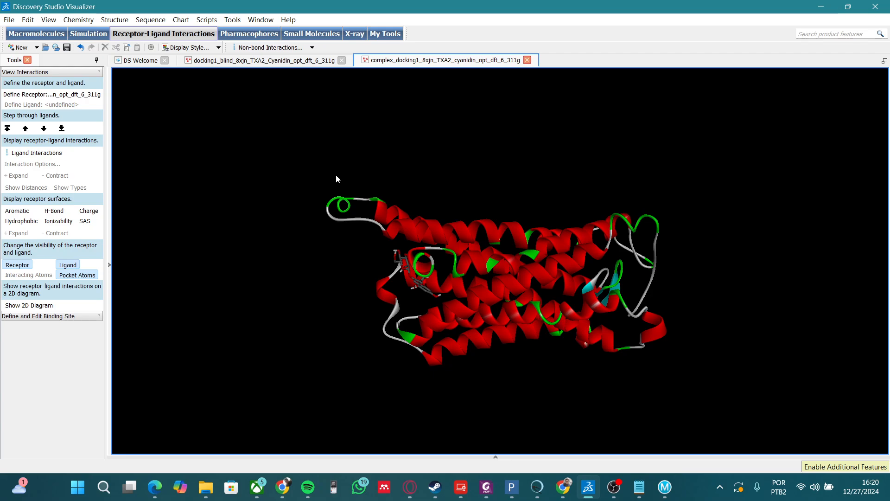
click(28, 305)
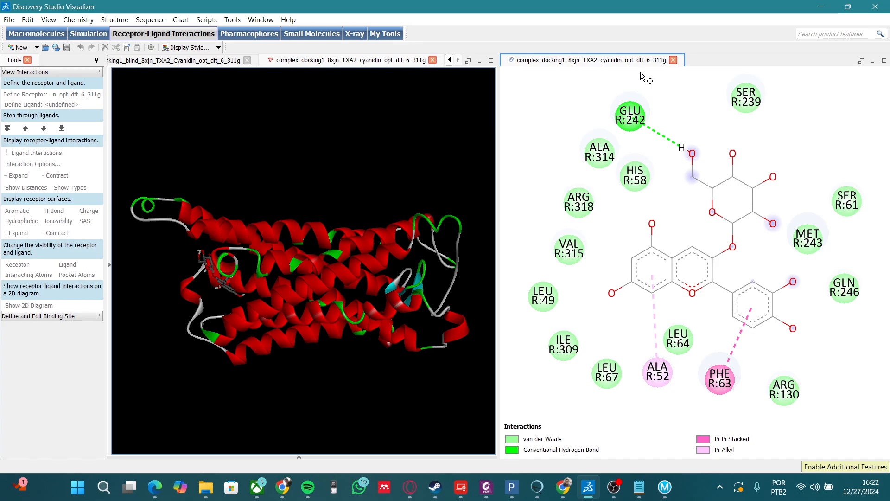
right_click(506, 146)
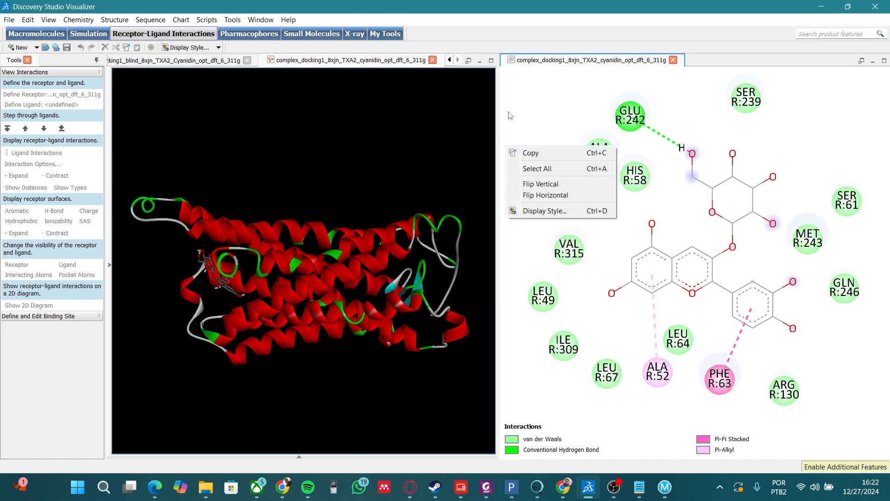
click(521, 144)
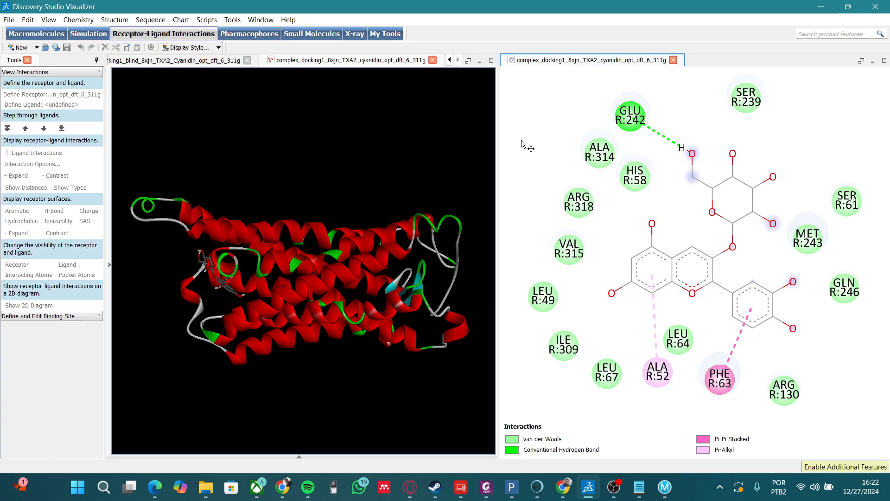
- Capture the 2D interaction diagram together with its legend using the Windows screen capture tool (Ferramenta de Captura)
key(super)
text(cap)
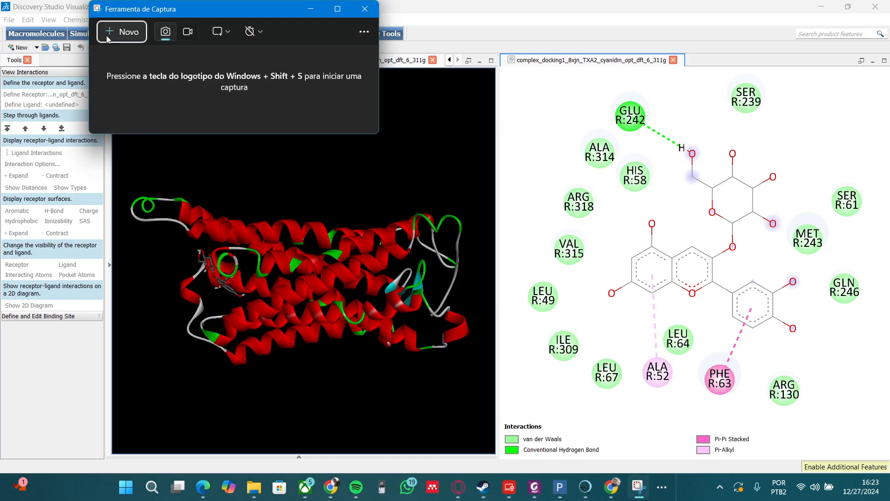
click(107, 39)
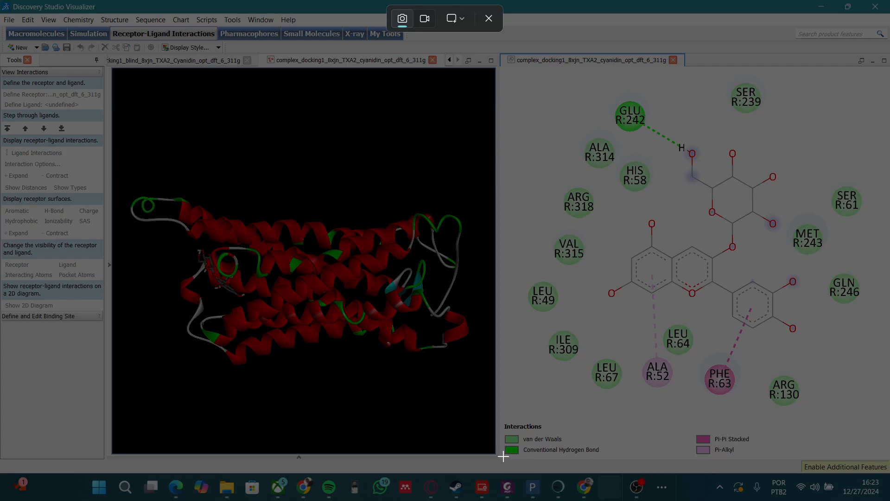
drag(503, 456, 873, 88)
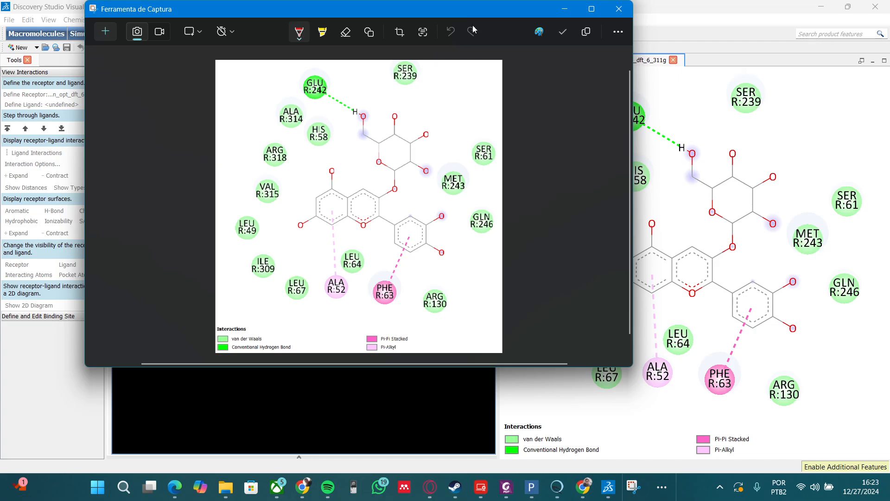
- Save the capture as diagram_interaction_docking1_8xjn_TXA2_cyanidin_dft_6_311g.png in the Análise dos resultados folder, and close the capture tool
click(562, 39)
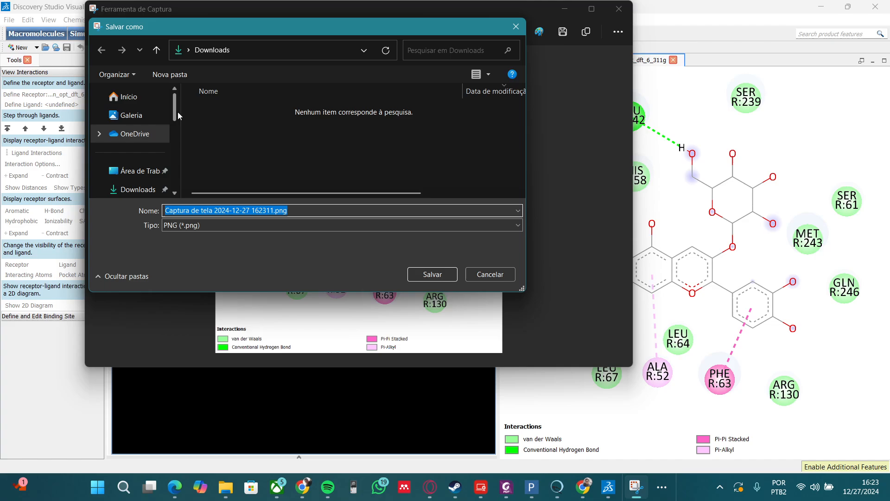
drag(177, 112, 175, 171)
click(137, 149)
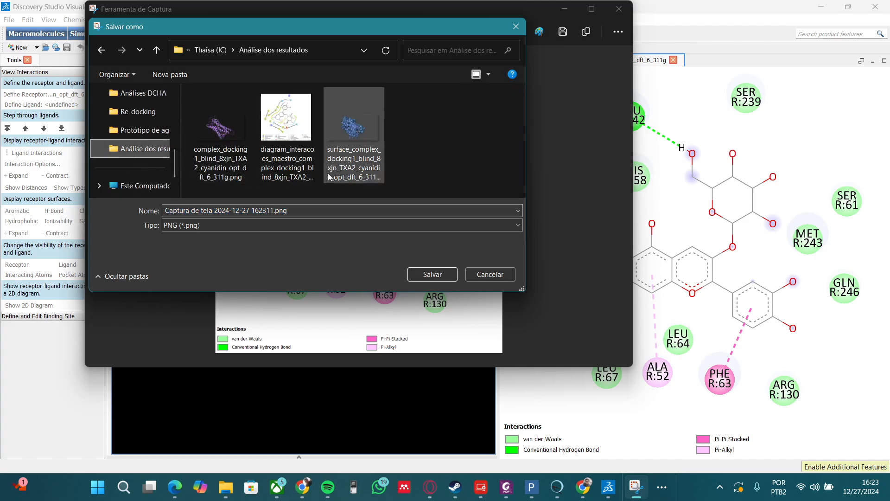
click(256, 209)
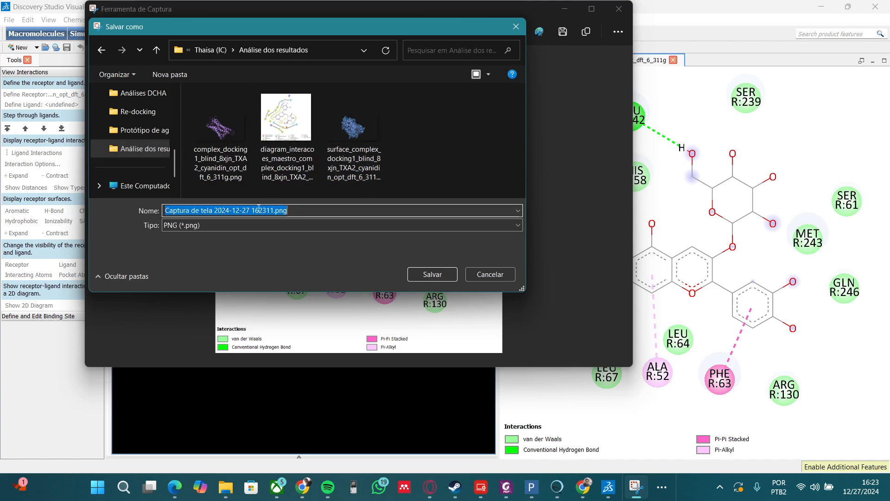
click(265, 210)
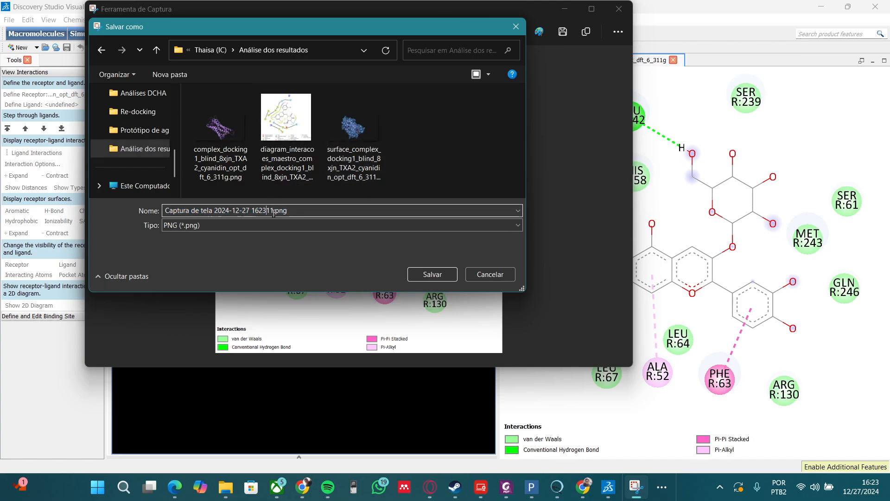
click(273, 211)
key(BackSpace)
key(BackSpace)
key(BackSpace)
key(BackSpace)
key(BackSpace)
key(BackSpace)
key(BackSpace)
key(BackSpace)
key(BackSpace)
key(BackSpace)
key(BackSpace)
key(BackSpace)
key(BackSpace)
key(BackSpace)
key(BackSpace)
key(BackSpace)
key(BackSpace)
key(BackSpace)
key(BackSpace)
key(BackSpace)
key(BackSpace)
key(BackSpace)
key(BackSpace)
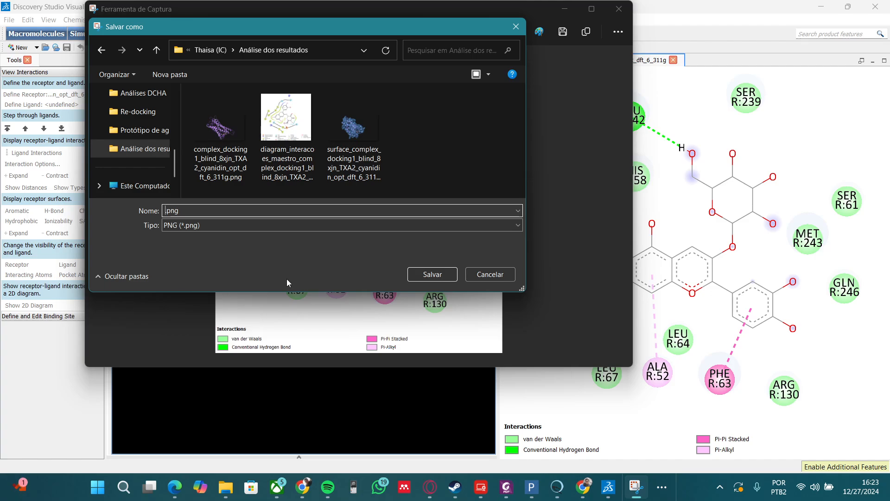
text(diagram)
text(_inte)
text(raction_dockin)
text(g1_8xjn)
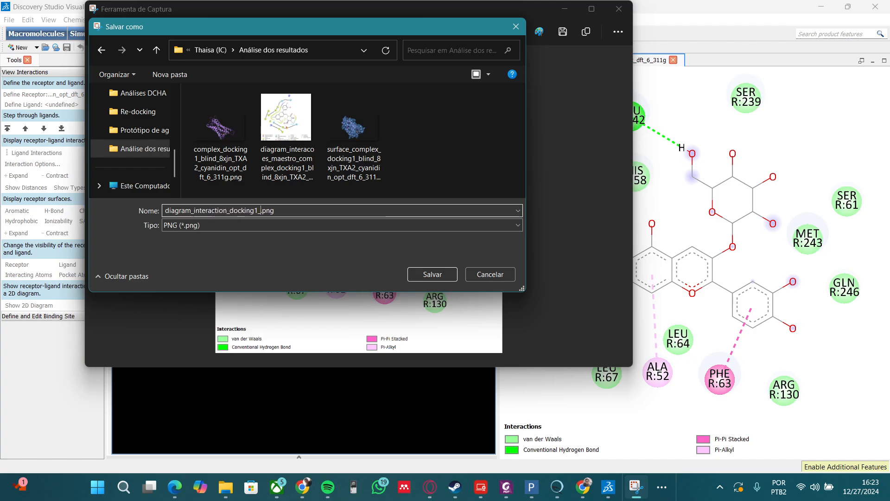
text(_TXA2_cyanidin_)
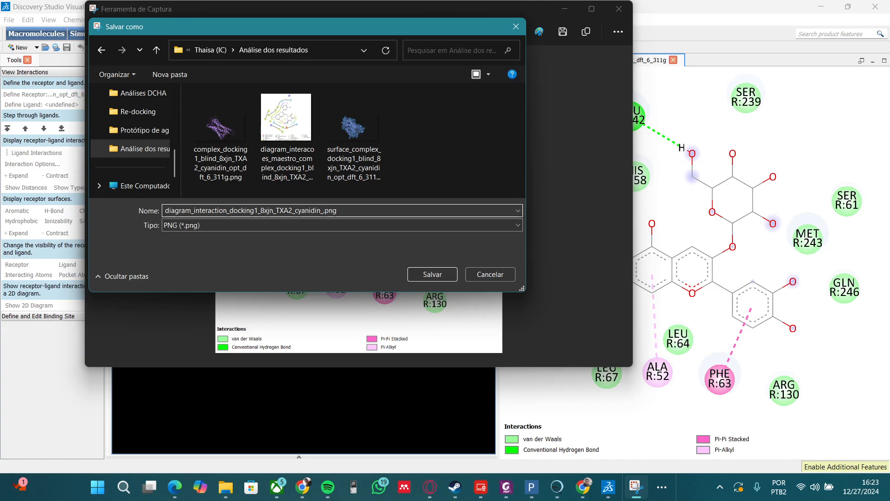
text(dft_6_311g)
key(Return)
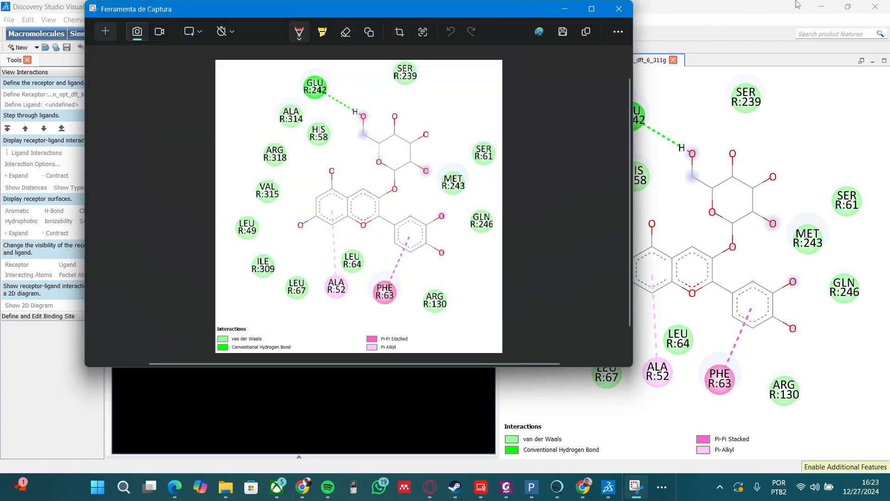
click(619, 8)
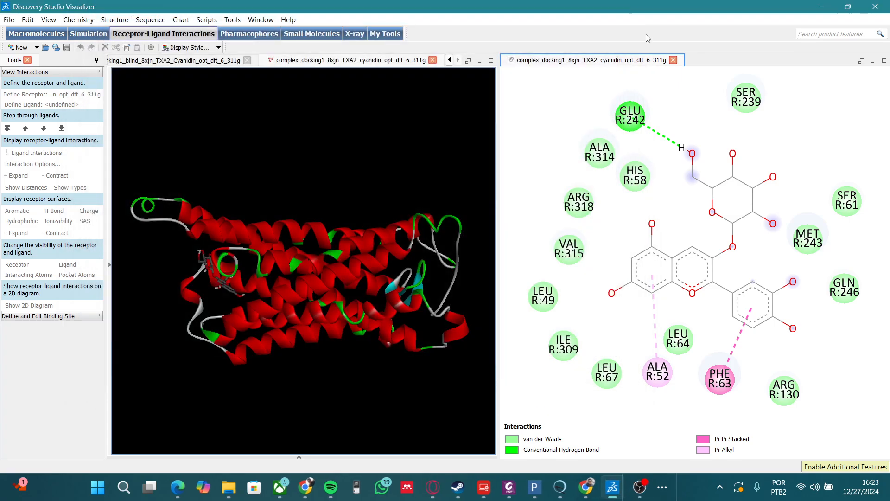
- Close the 2D interaction diagram and display the ligand interactions in the complex's 3D view
click(673, 61)
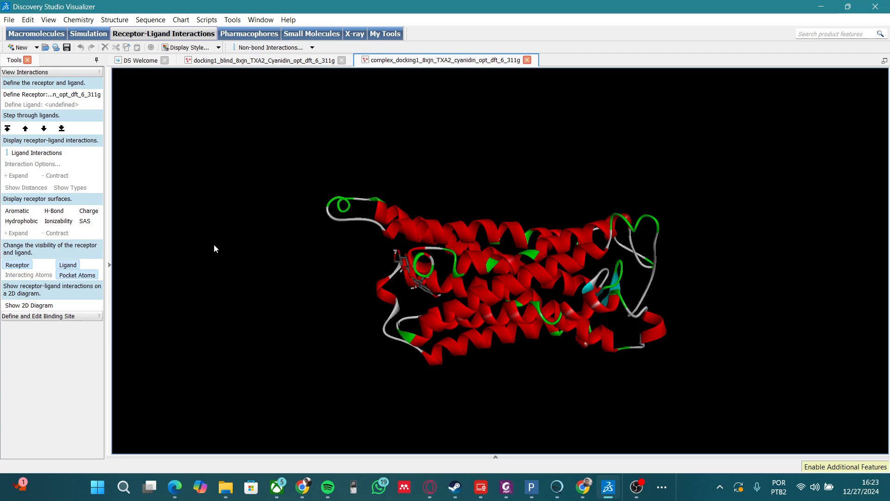
click(17, 154)
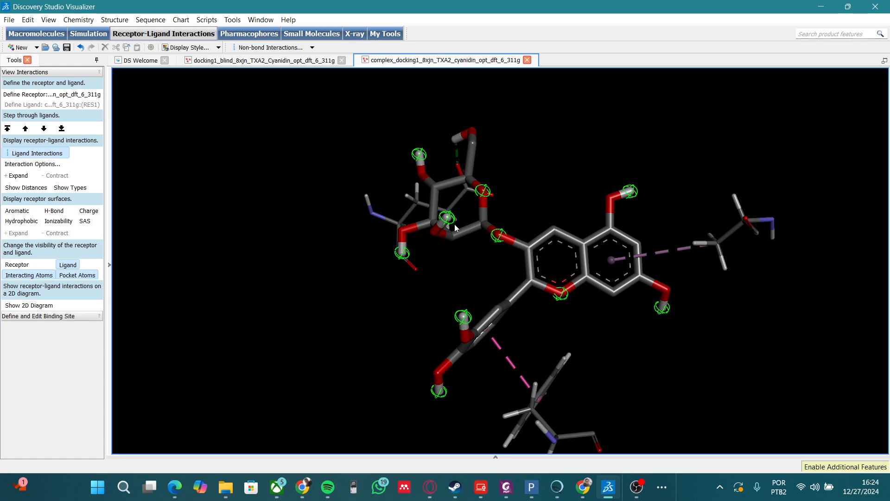
- Set up name labels for the residues in the 3D view, using Arial at font size 18
right_click(344, 344)
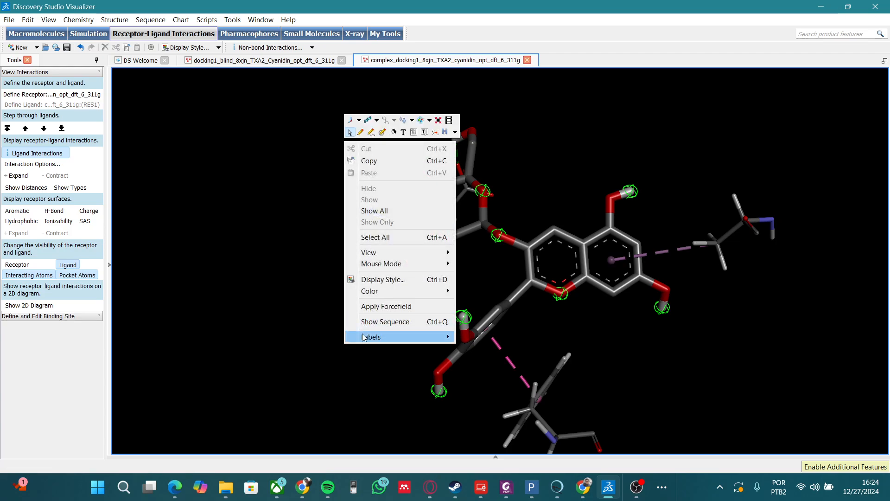
mouse_move(364, 336)
click(468, 337)
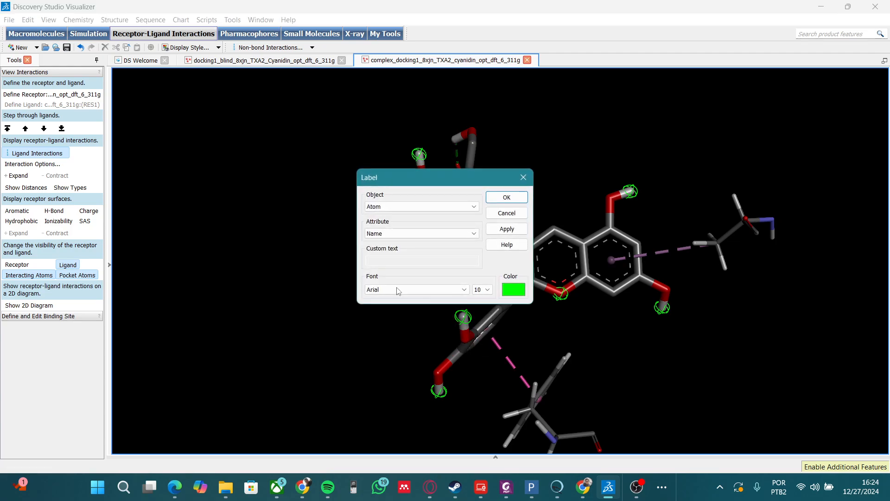
click(376, 207)
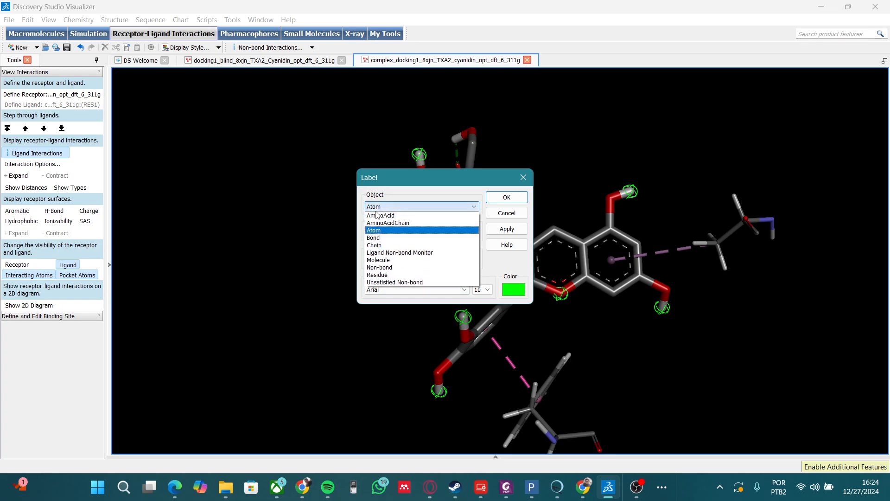
click(385, 274)
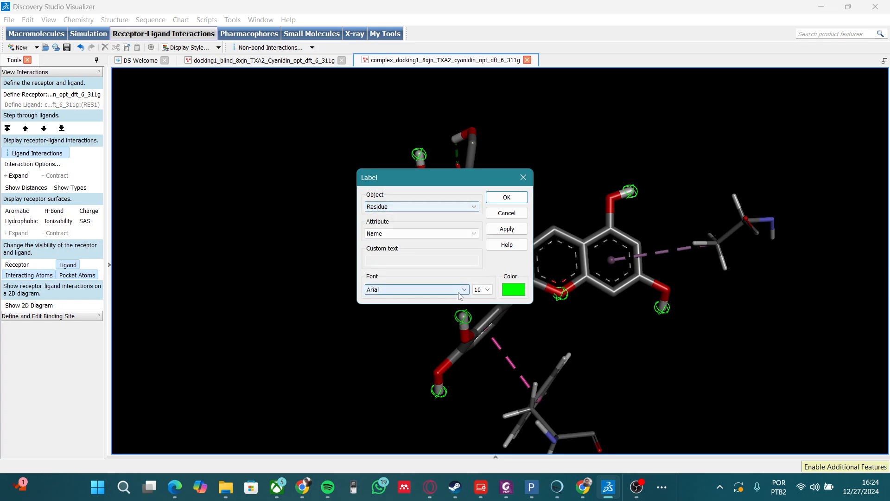
click(486, 290)
click(478, 366)
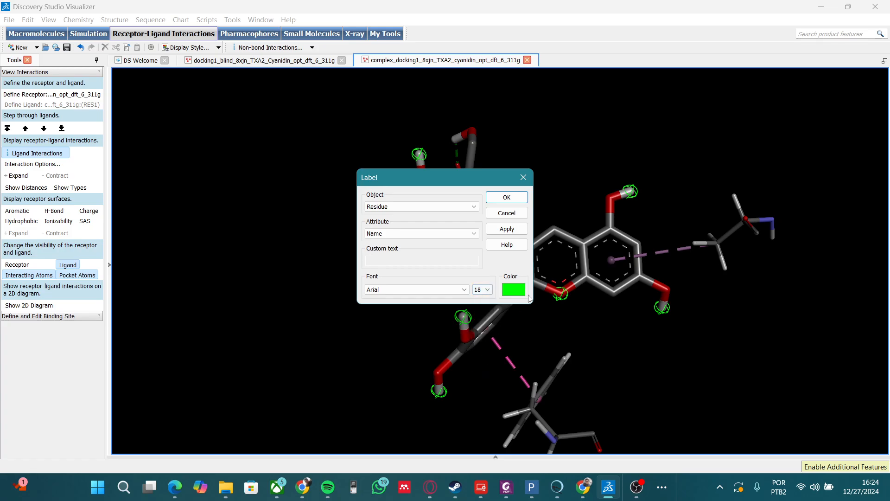
- Set the label color to light blue #00aaff and apply the residue labels to the complex
click(519, 295)
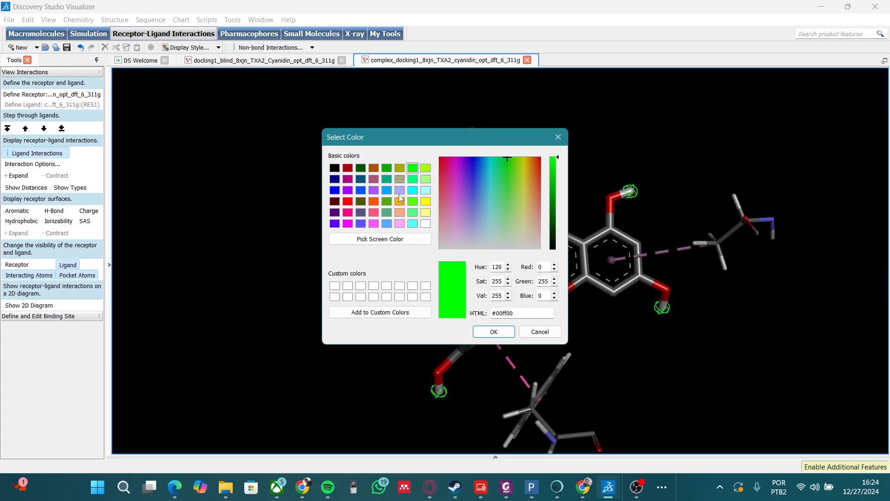
click(386, 190)
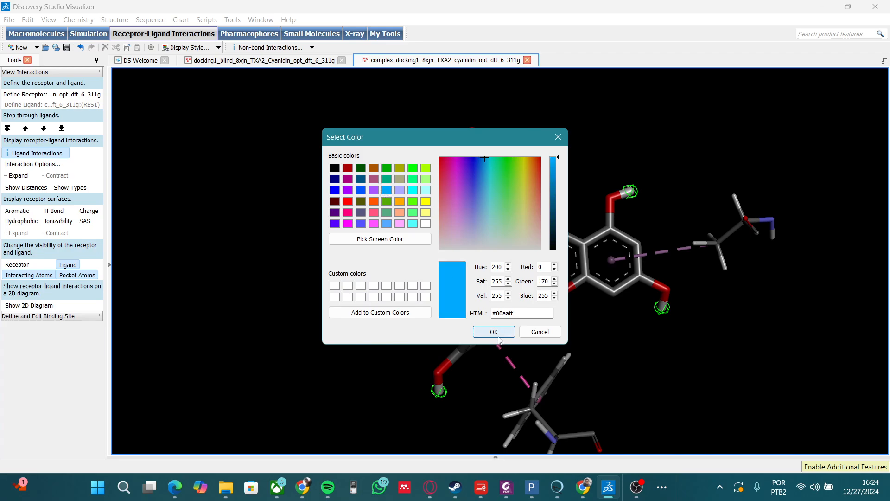
click(495, 331)
click(492, 232)
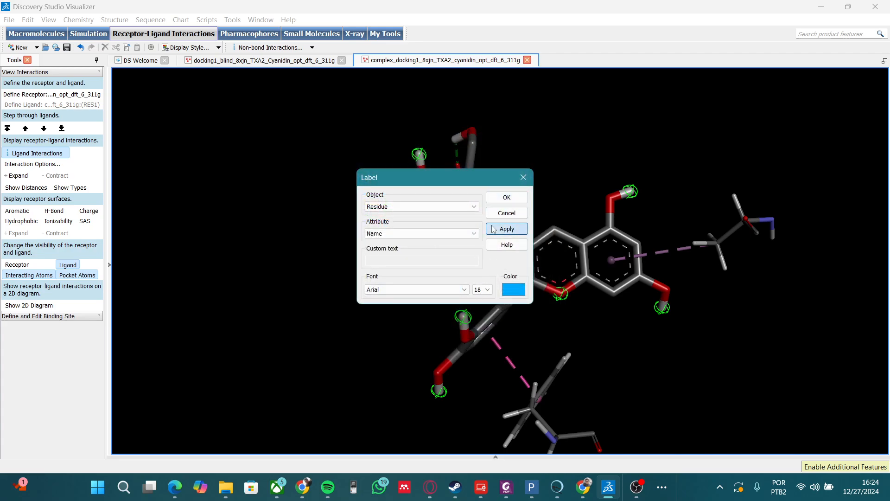
click(486, 199)
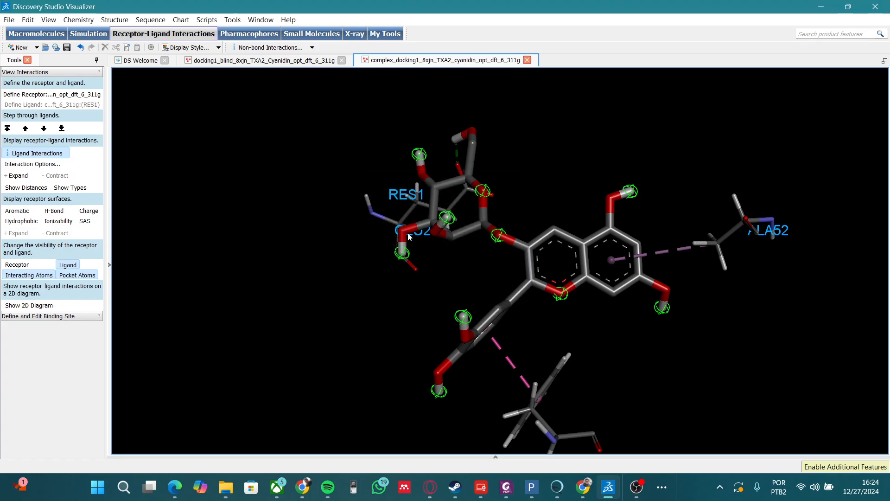
- Delete the ligand's RES1 label and the unsatisfied non-bond markers on the sugar's ring oxygen and its nearby hydroxyl
right_click(272, 312)
key(Escape)
right_drag(271, 312, 344, 303)
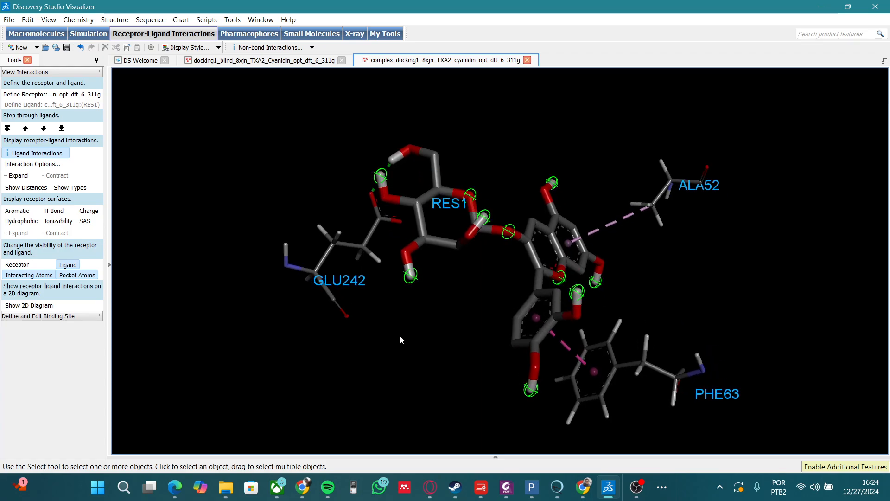
click(449, 202)
key(Delete)
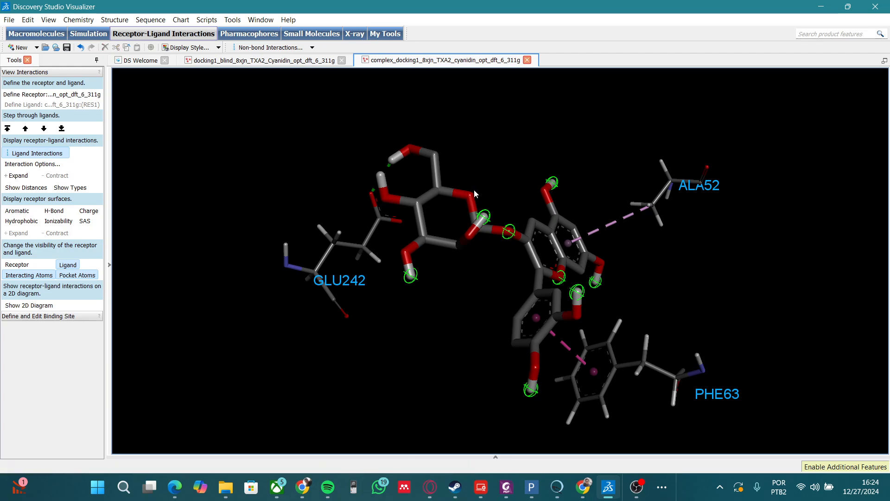
- Delete the unsatisfied non-bond markers on ligand atom H50 and on the two remaining sugar hydroxyls
click(557, 185)
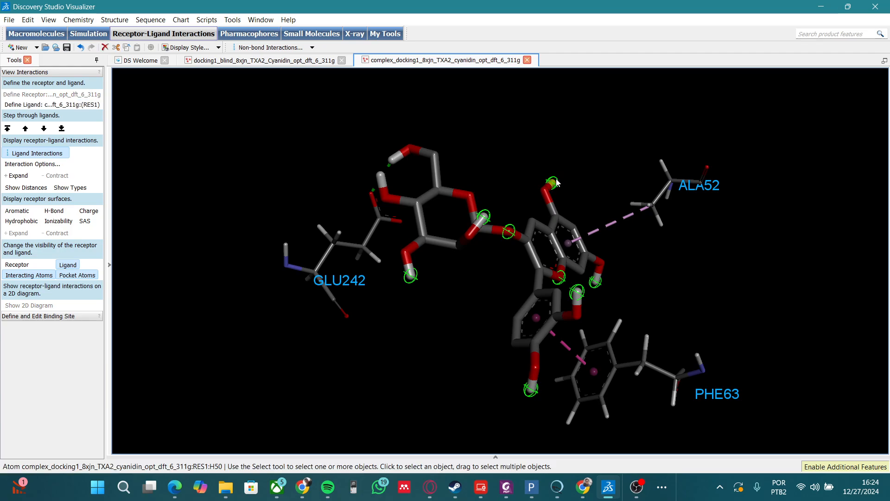
click(556, 182)
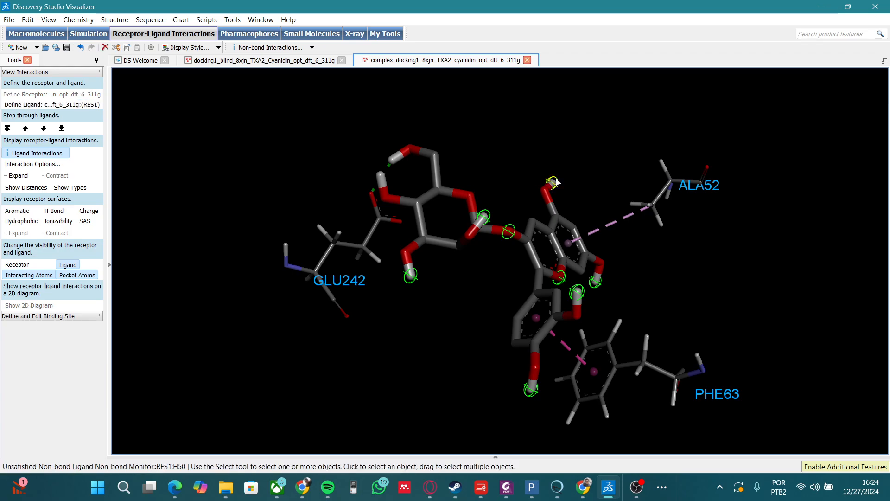
click(407, 282)
key(Delete)
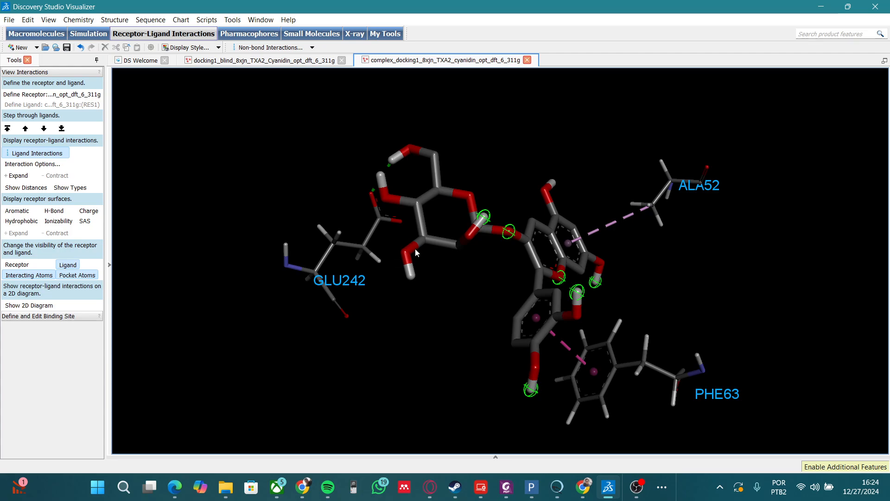
right_drag(418, 242, 439, 209)
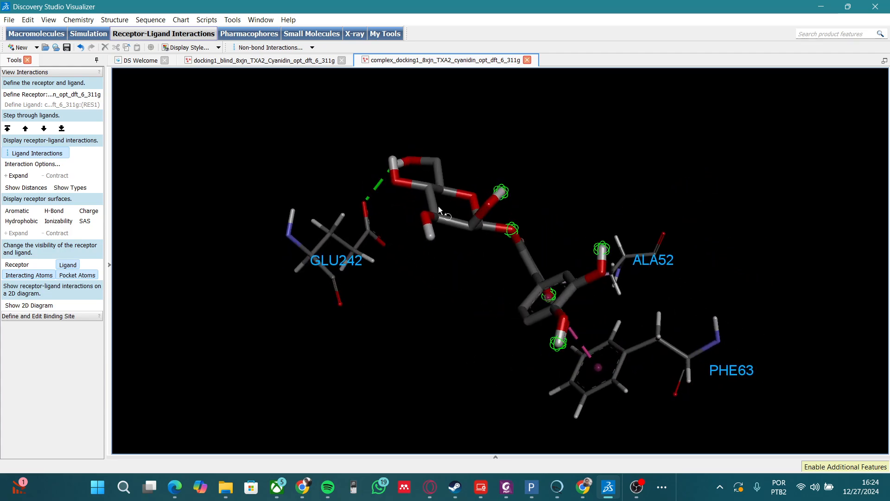
click(504, 189)
key(Delete)
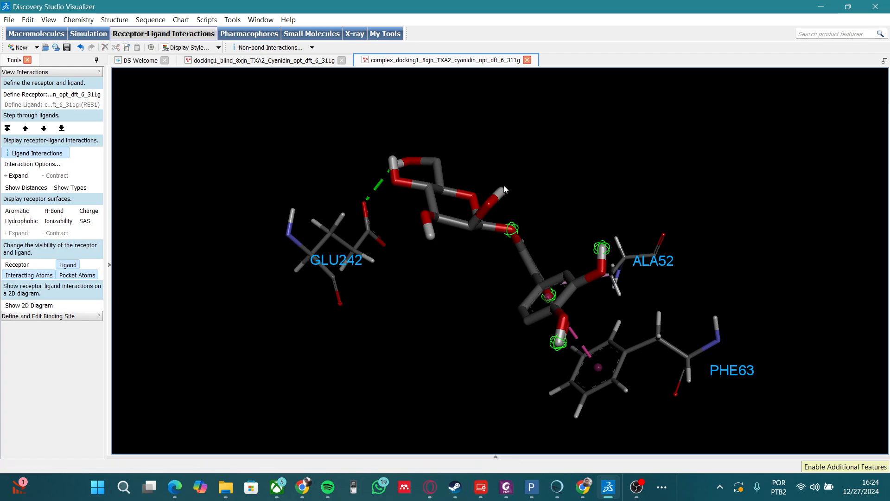
- Delete the unsatisfied non-bond markers on the linking oxygen O2 and on the hydroxyls of the ring stacked with PHE63
click(557, 343)
click(556, 353)
click(545, 300)
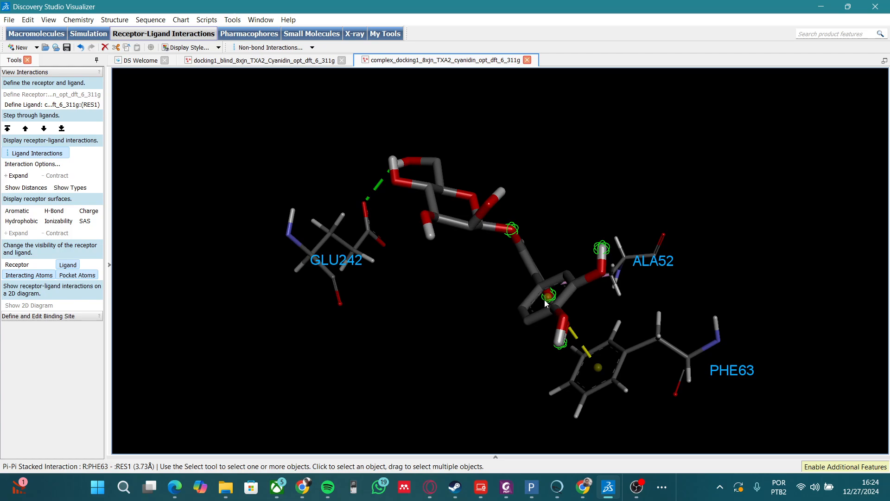
click(512, 227)
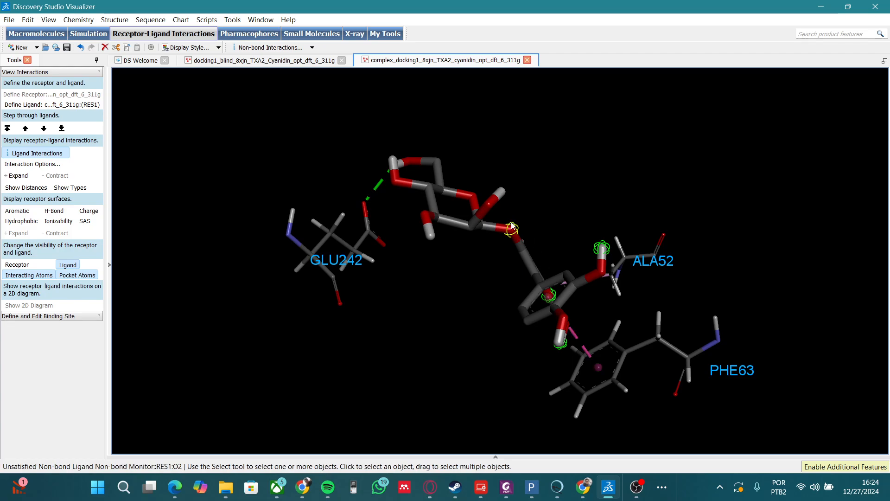
key(Delete)
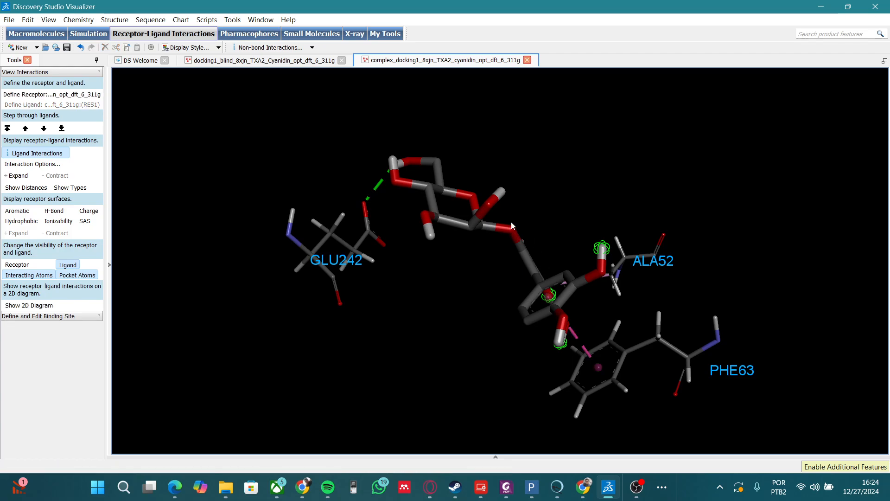
click(594, 248)
key(Delete)
- Delete the last two unsatisfied non-bond markers, on the fused ring's hydroxyl and its ring oxygen
drag(511, 359, 529, 307)
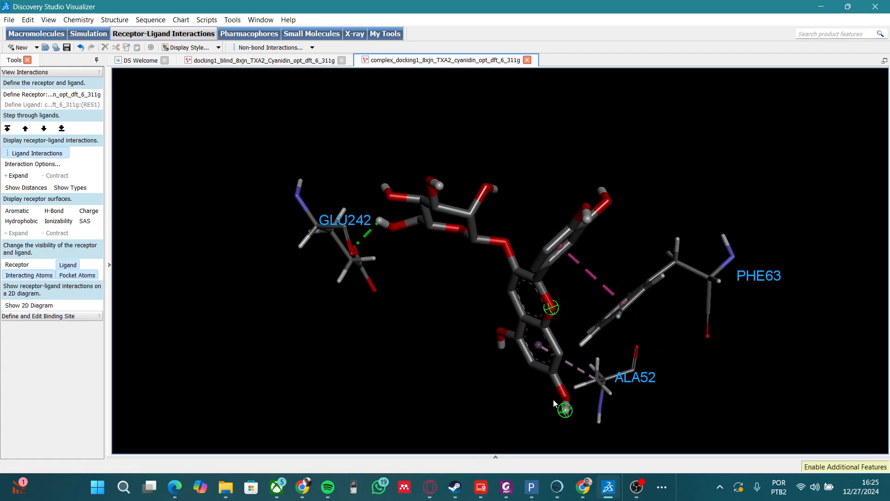
click(561, 412)
key(Delete)
click(557, 307)
key(Delete)
- Set up an image export of the labelled 3D view named 3d_interactions_complex_docking1_8xjn_TXA2_cyanidin_opt_dft_6_311g.png
drag(466, 308, 458, 439)
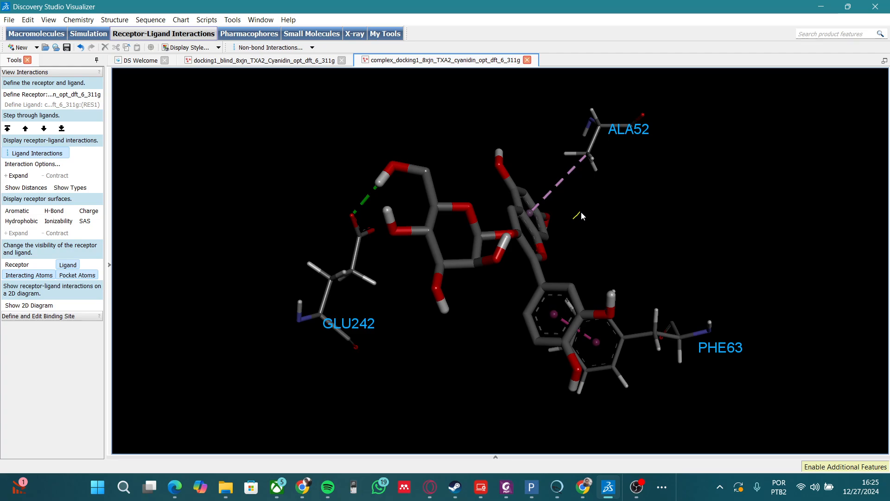
mouse_move(585, 210)
mouse_down()
mouse_move(610, 191)
mouse_move(579, 204)
mouse_up()
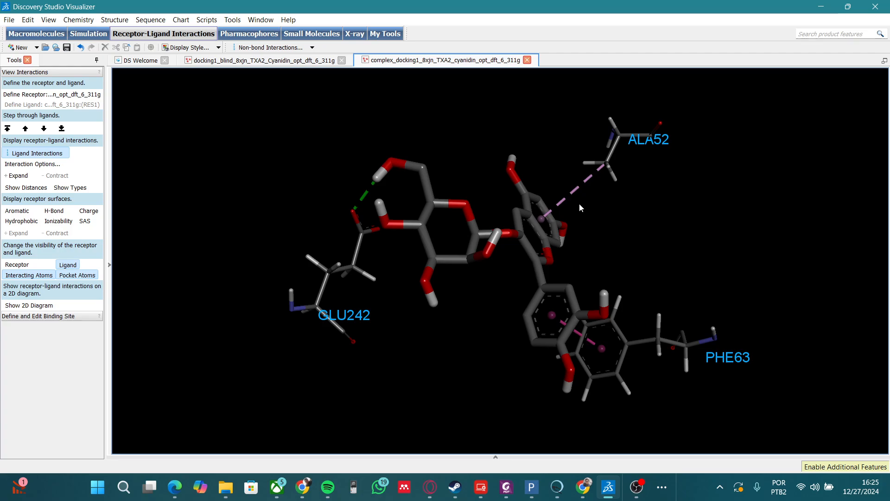
click(10, 20)
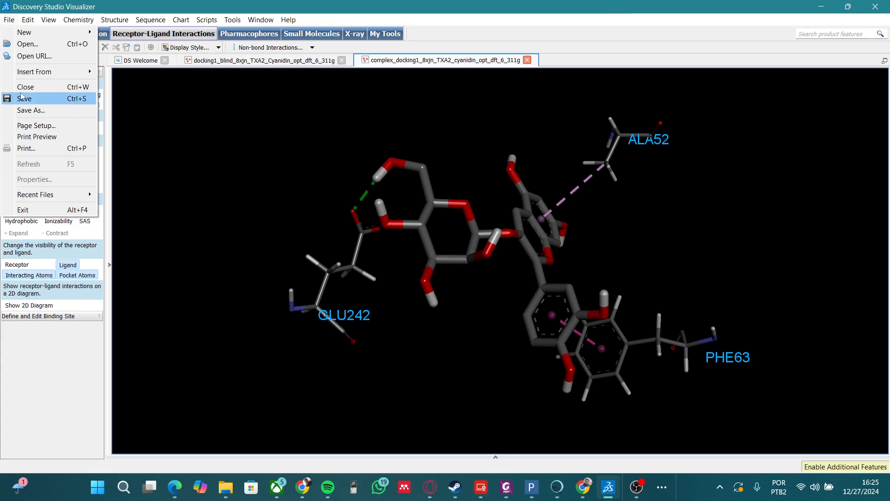
click(22, 114)
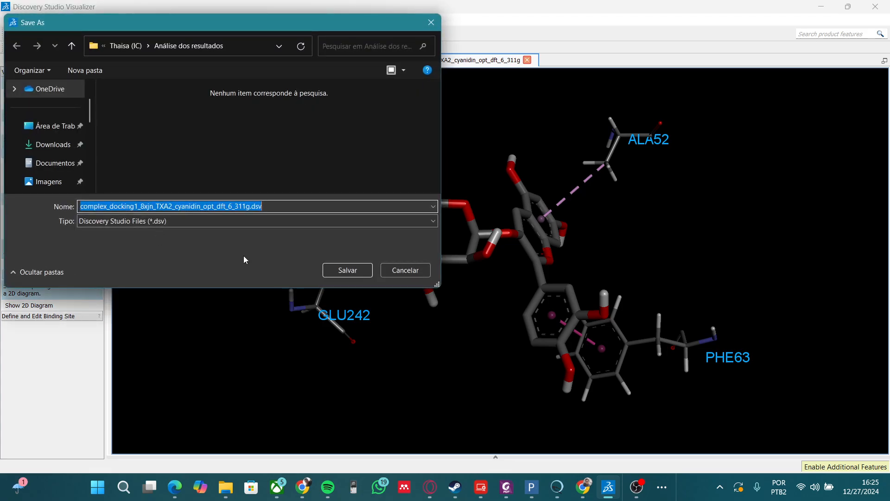
click(156, 223)
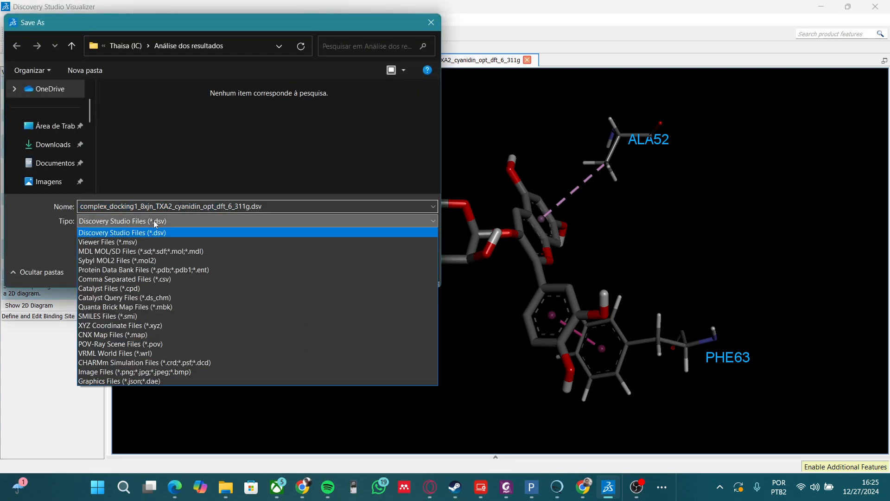
click(156, 377)
click(84, 204)
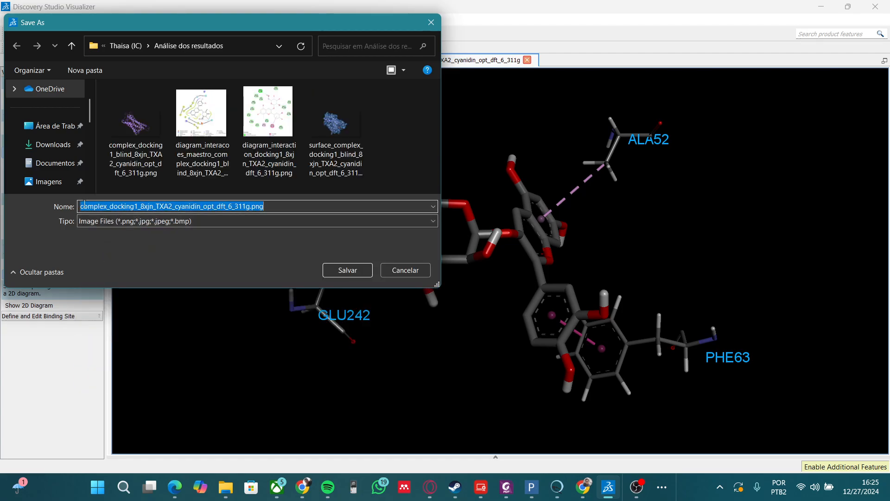
click(84, 204)
text(3d_interac)
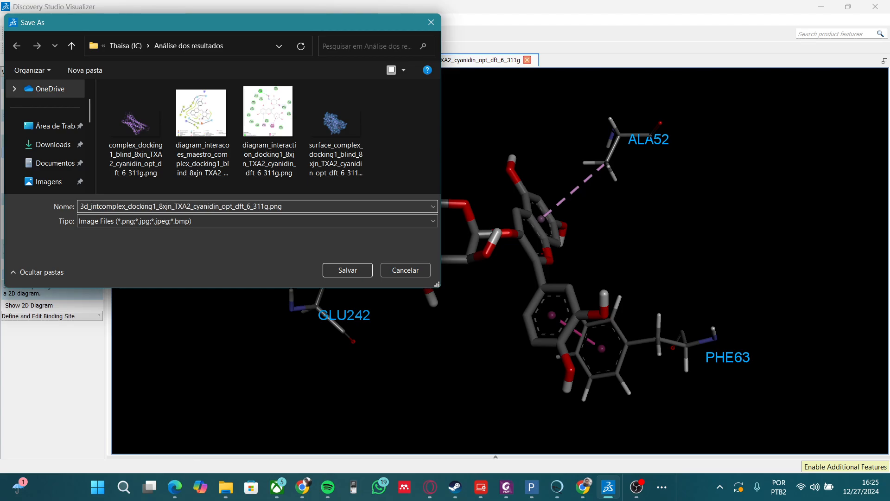
text(tions_)
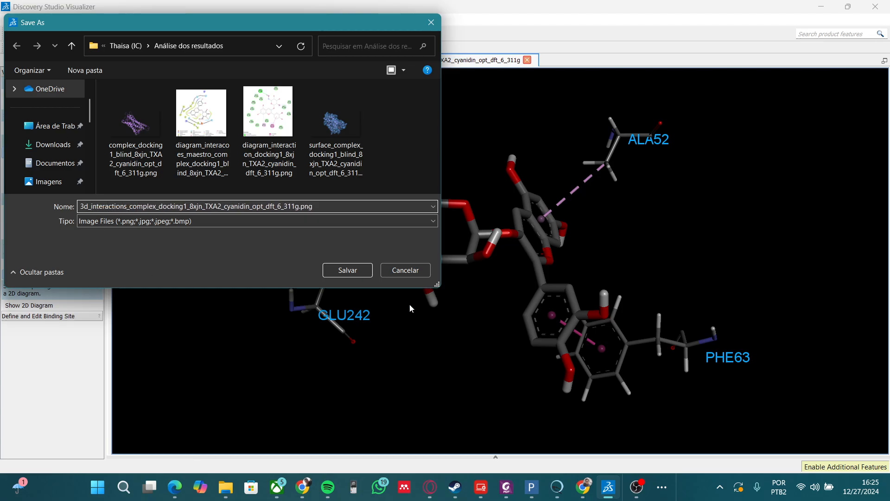
- Save the 3D interaction image at 1674 by 831 pixels with a transparent background
click(347, 269)
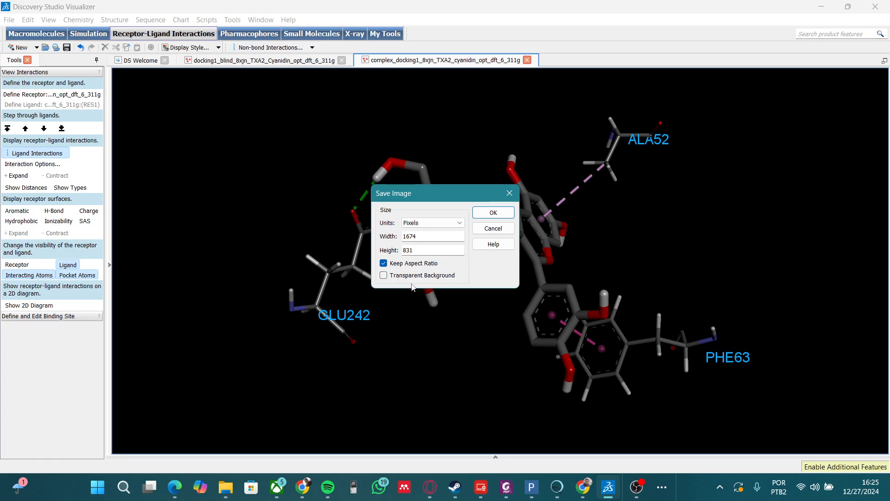
click(383, 275)
click(482, 213)
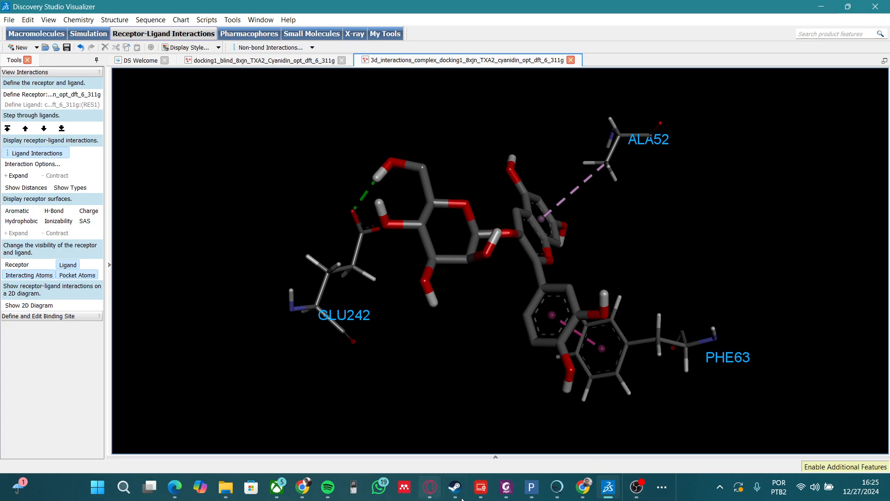
- Switch to Maestro, where the docking complex is shown in the workspace
click(662, 487)
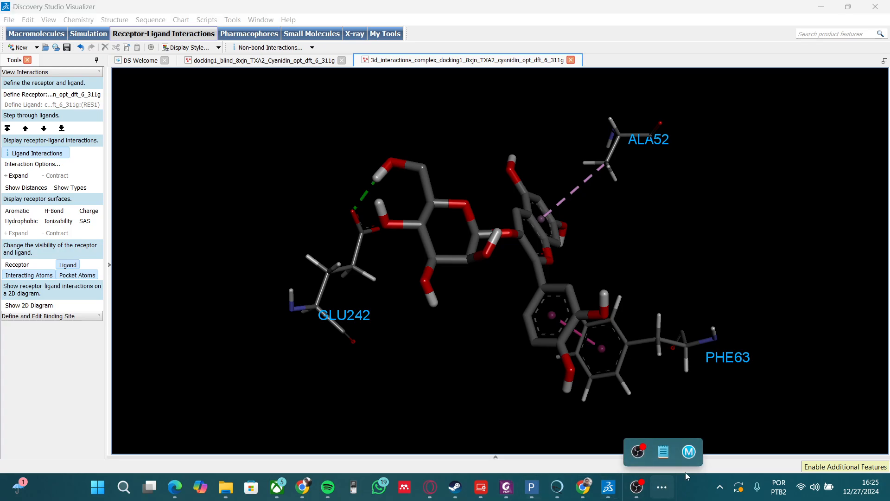
click(689, 451)
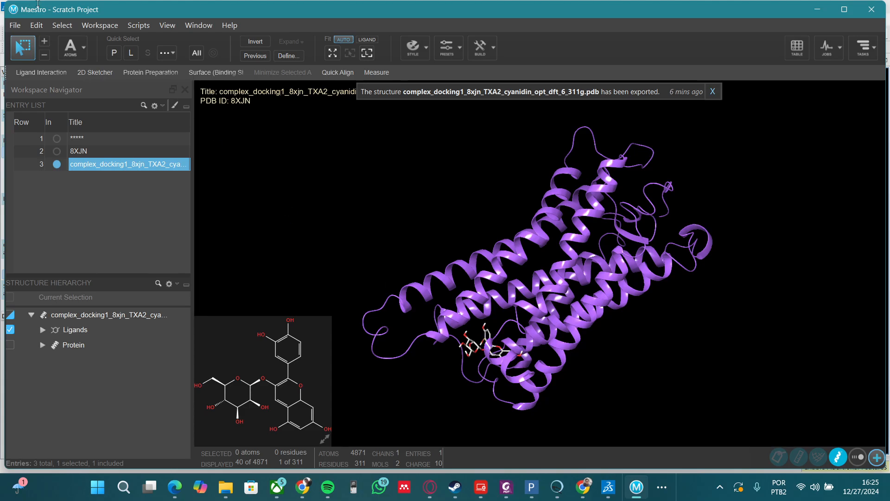
click(99, 25)
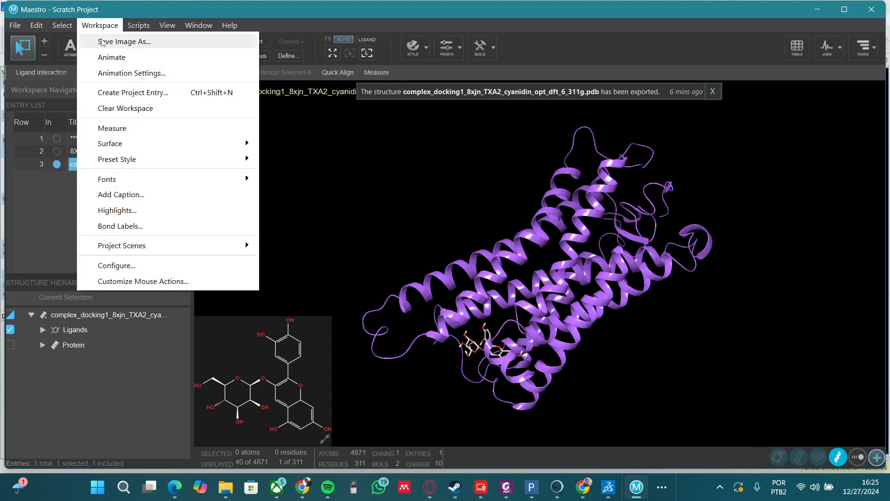
click(373, 101)
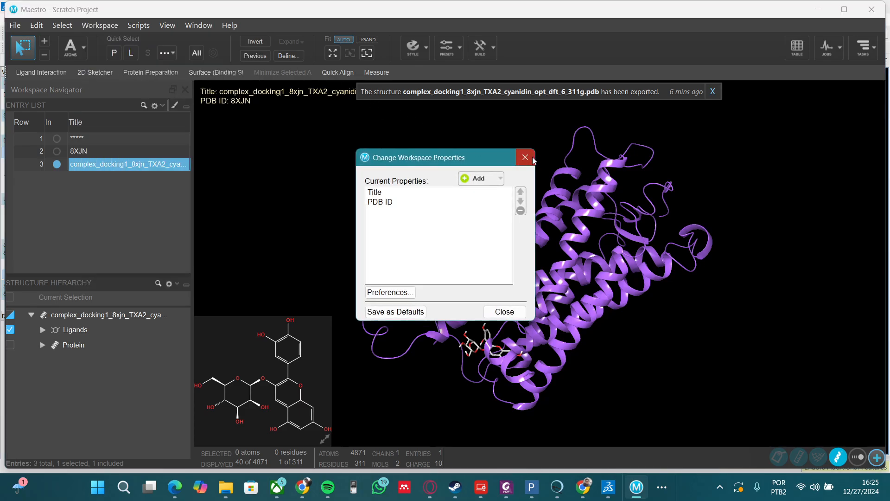
click(525, 157)
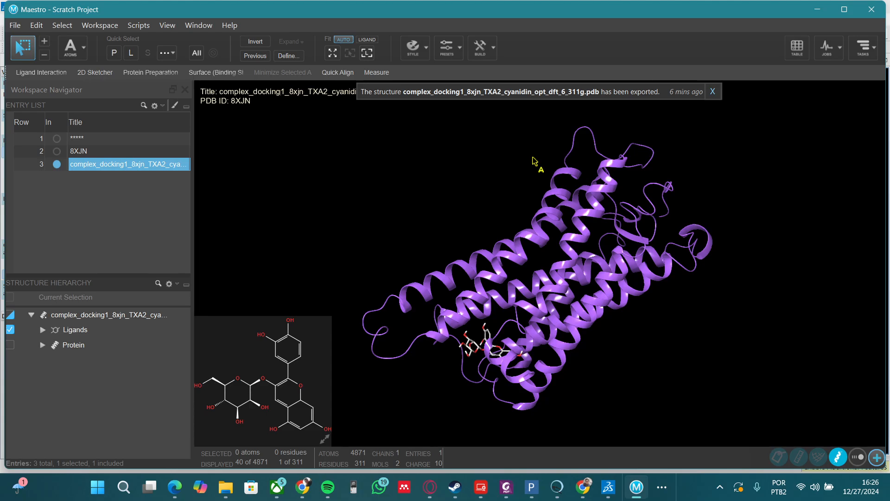